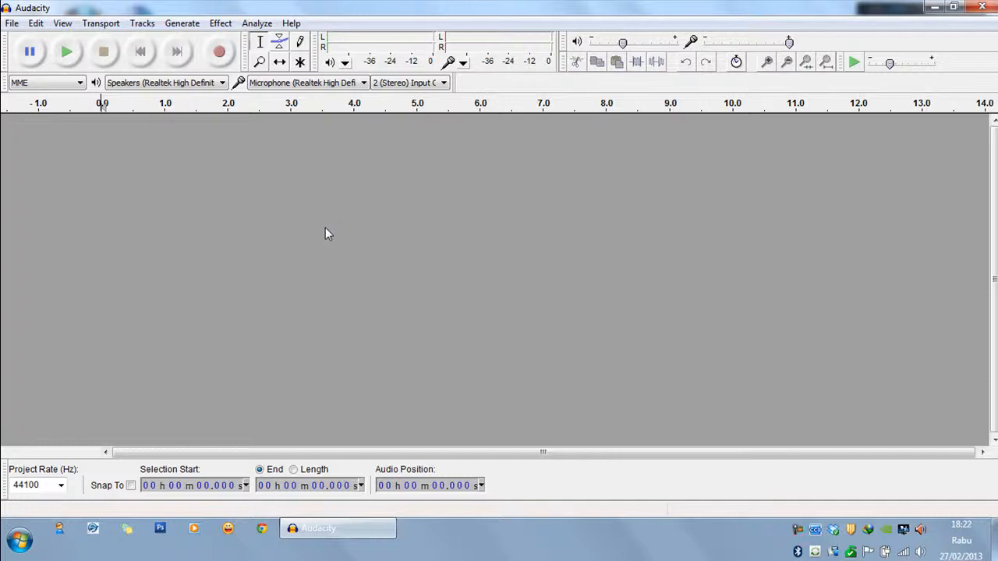
- Open the audio file RAN - Kulakukan Semua Untukmu.mp3 from the Desktop
click(16, 25)
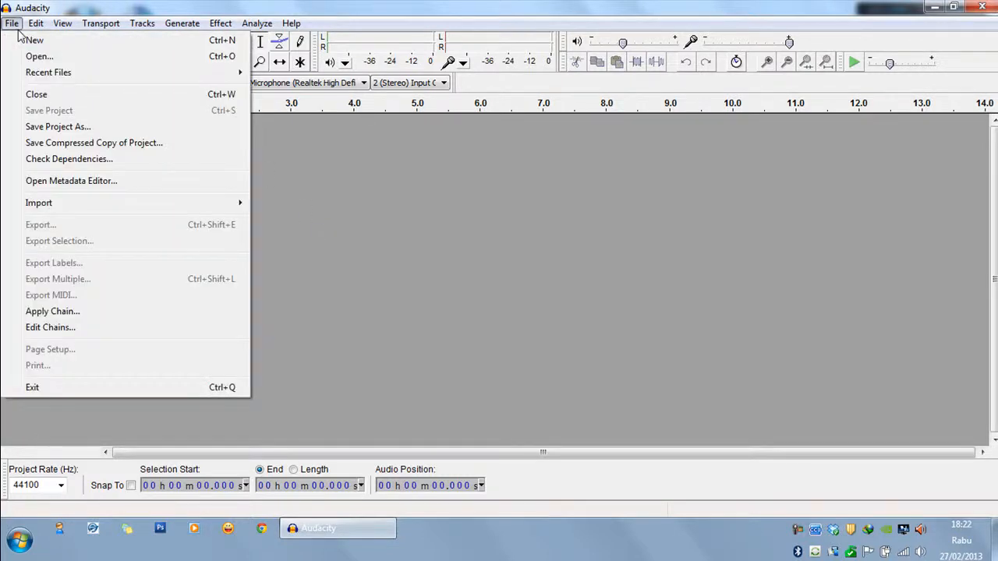
click(27, 56)
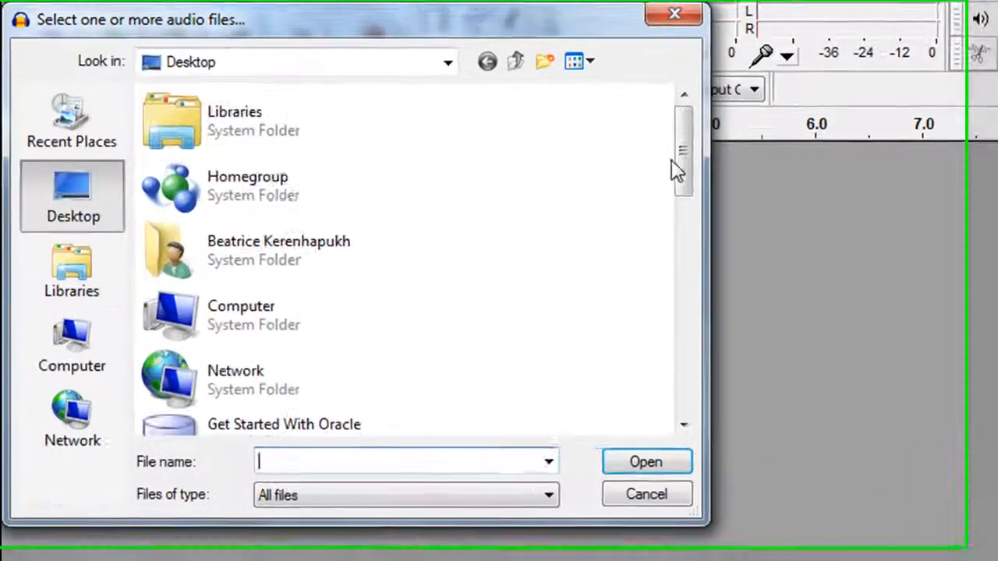
drag(400, 129, 403, 157)
drag(707, 221, 673, 400)
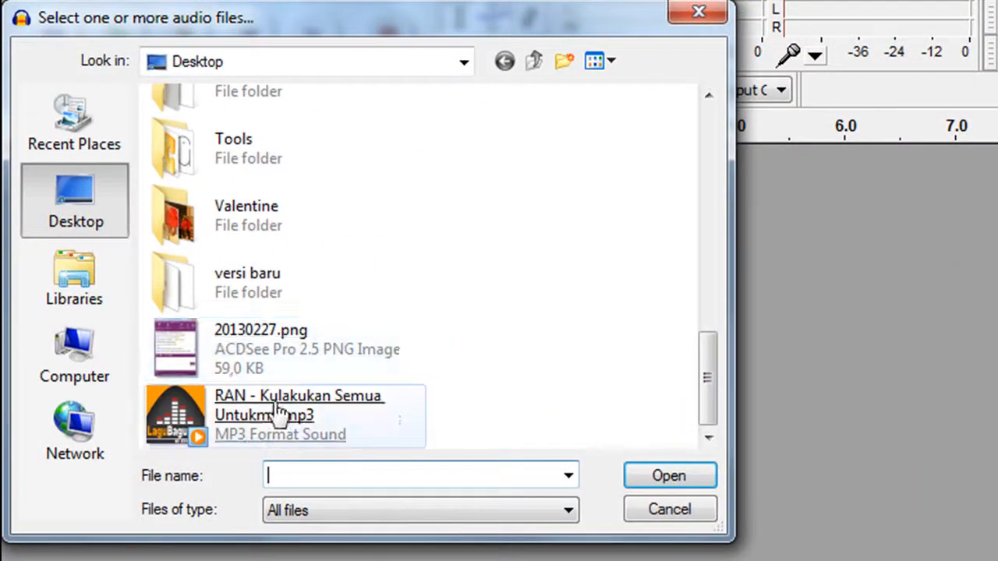
double_click(265, 421)
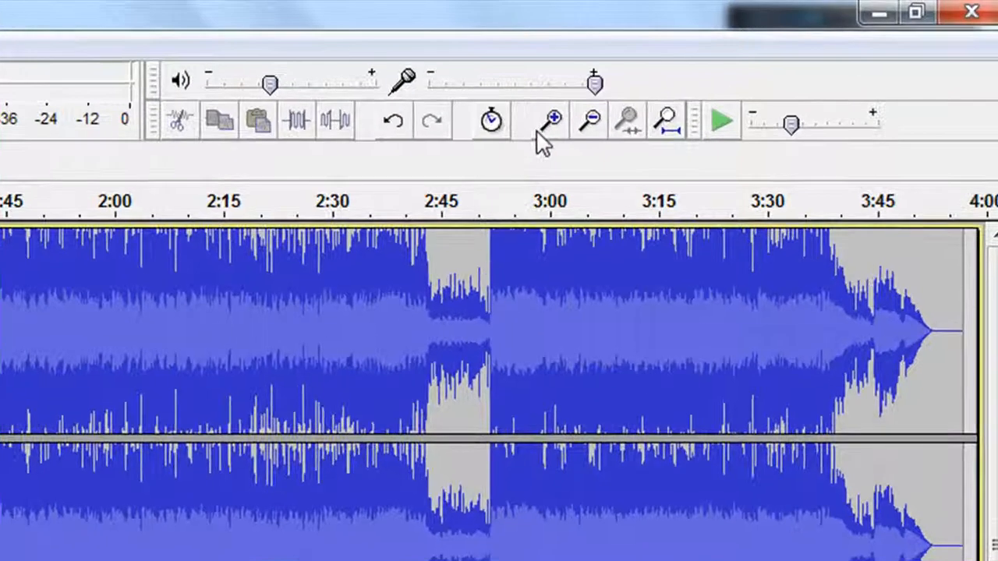
- Play back the first few seconds of the imported song, then stop playback
click(542, 131)
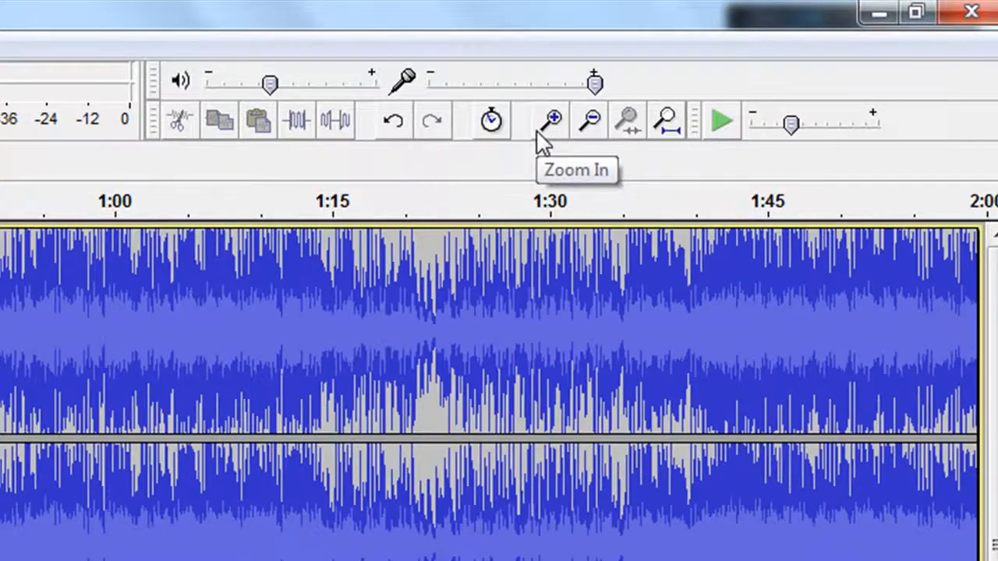
click(547, 126)
click(548, 126)
click(590, 131)
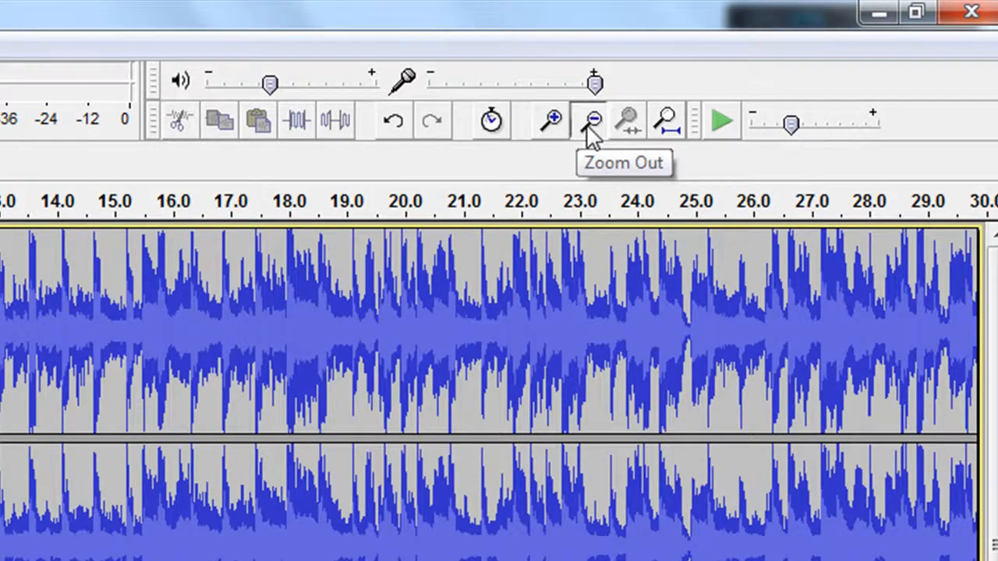
click(590, 131)
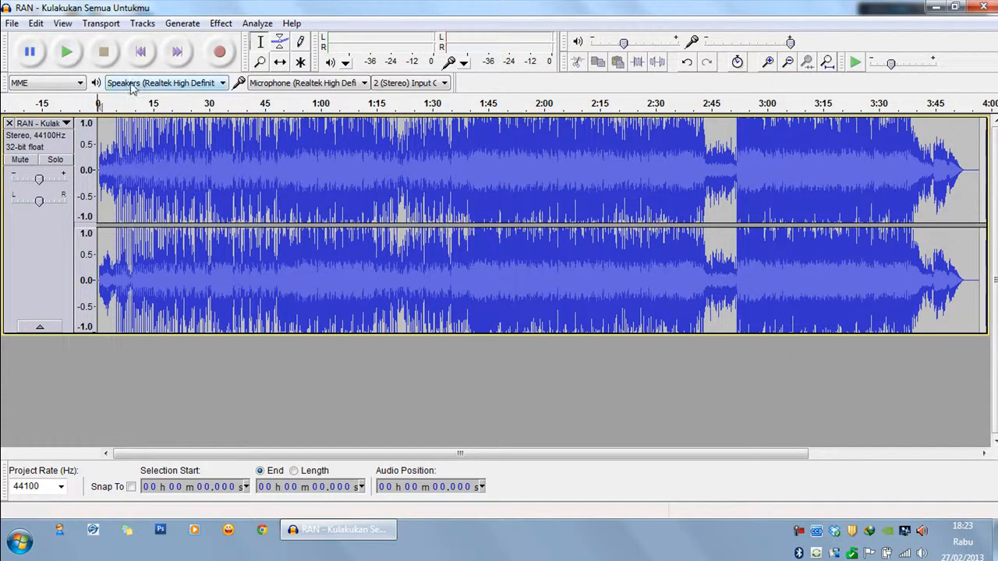
click(65, 53)
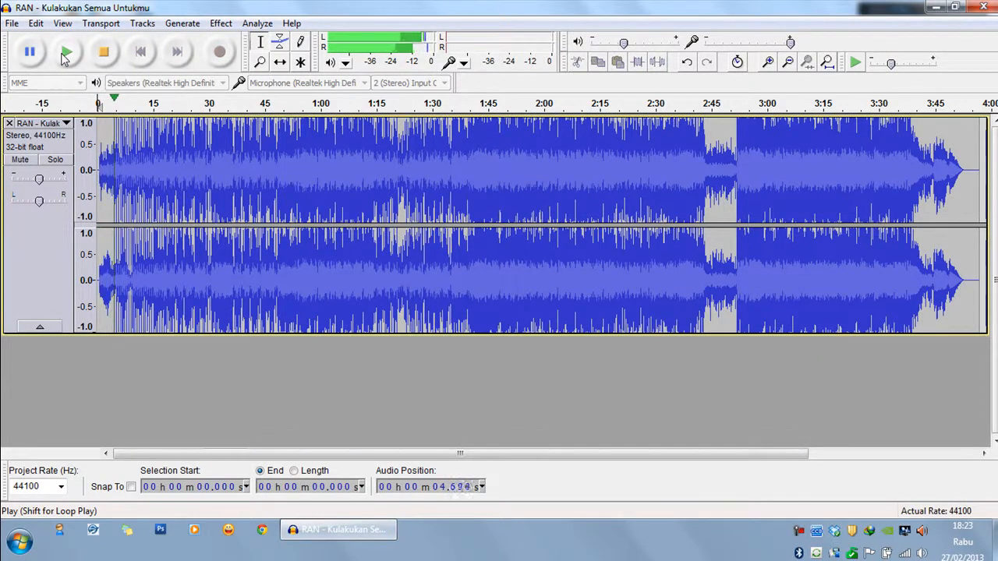
click(111, 68)
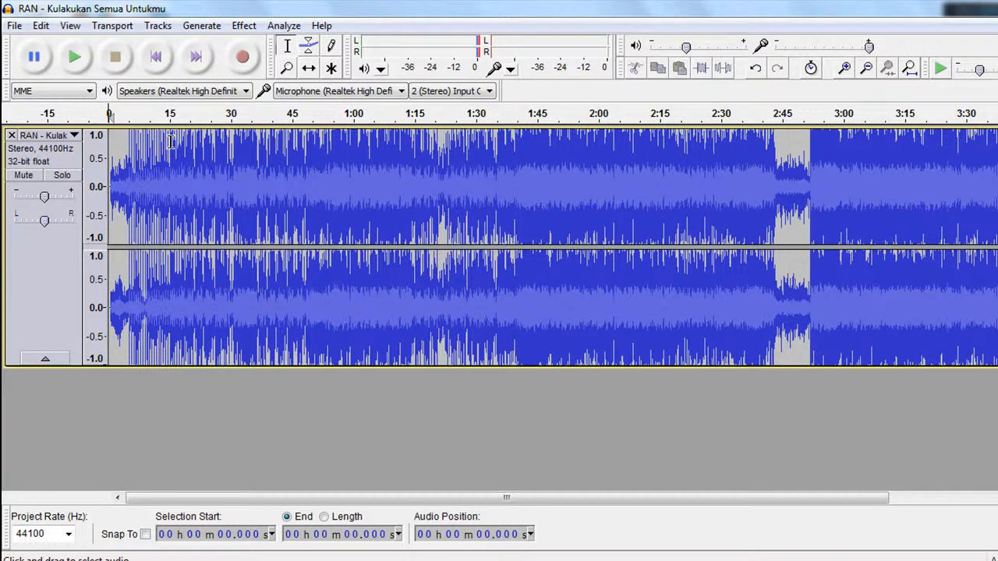
- Select the audio from about 15 to 30 seconds and play back that selection
drag(170, 142, 232, 138)
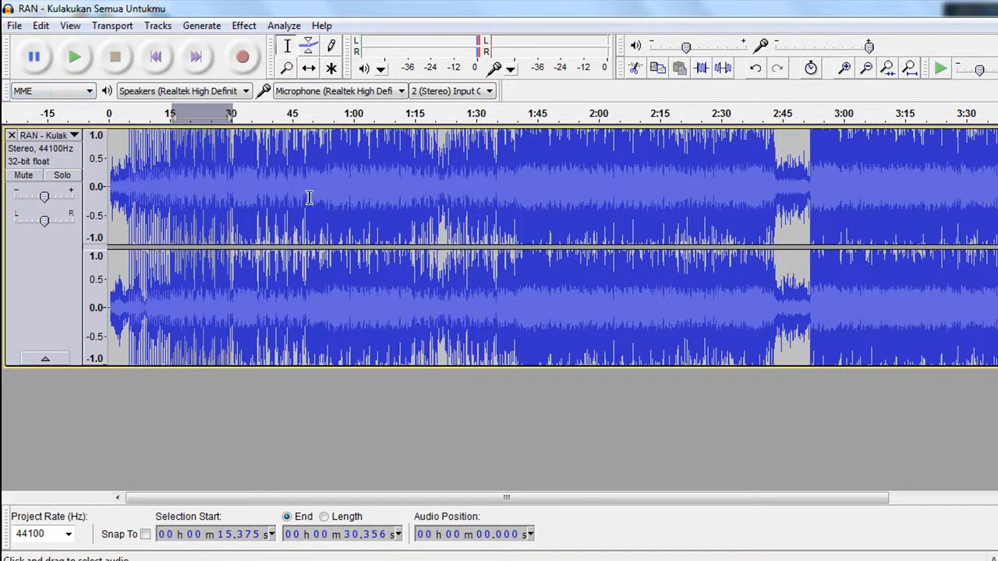
click(77, 56)
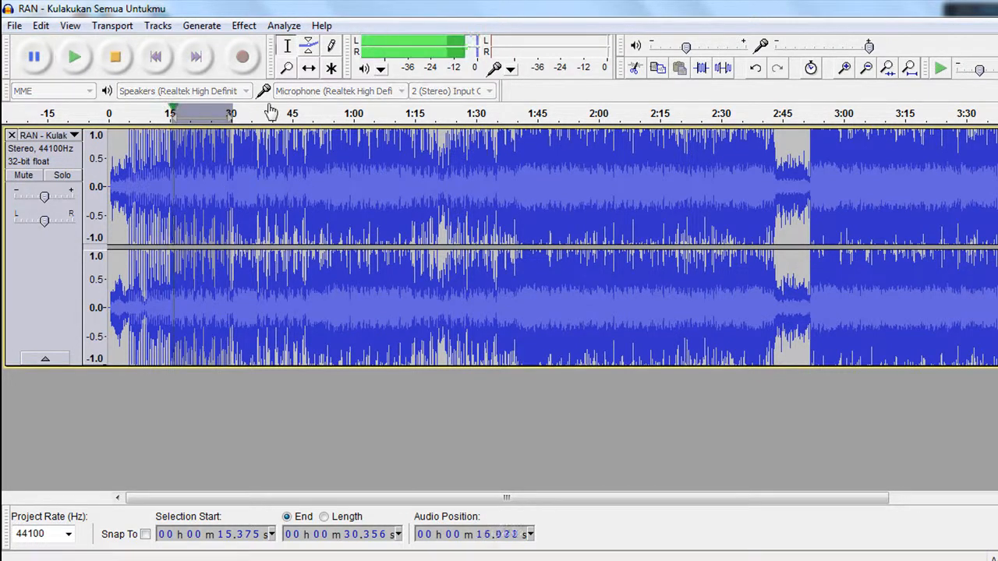
click(123, 66)
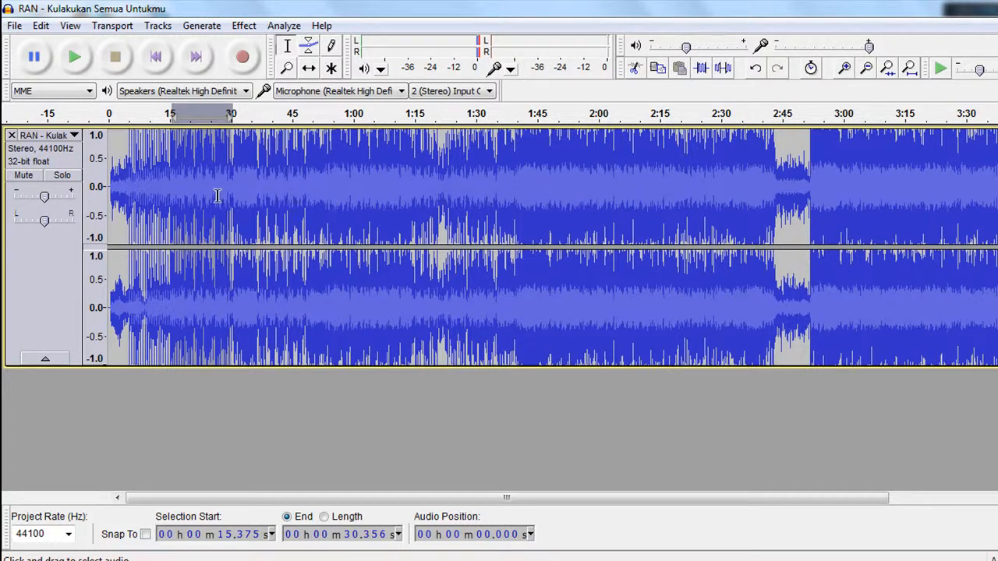
- Place the cursor at the beginning of the track and listen to the unfaded intro
click(243, 25)
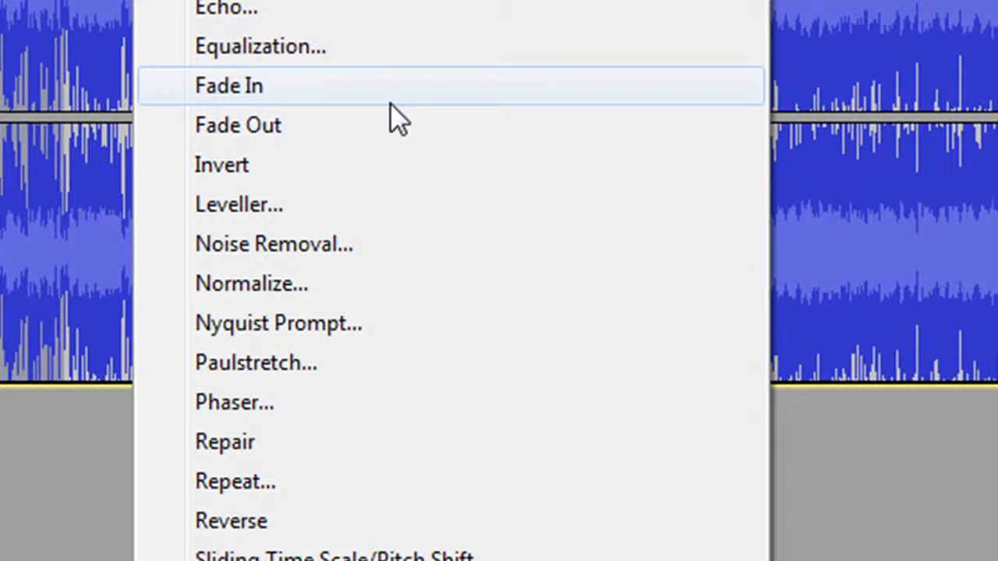
click(330, 88)
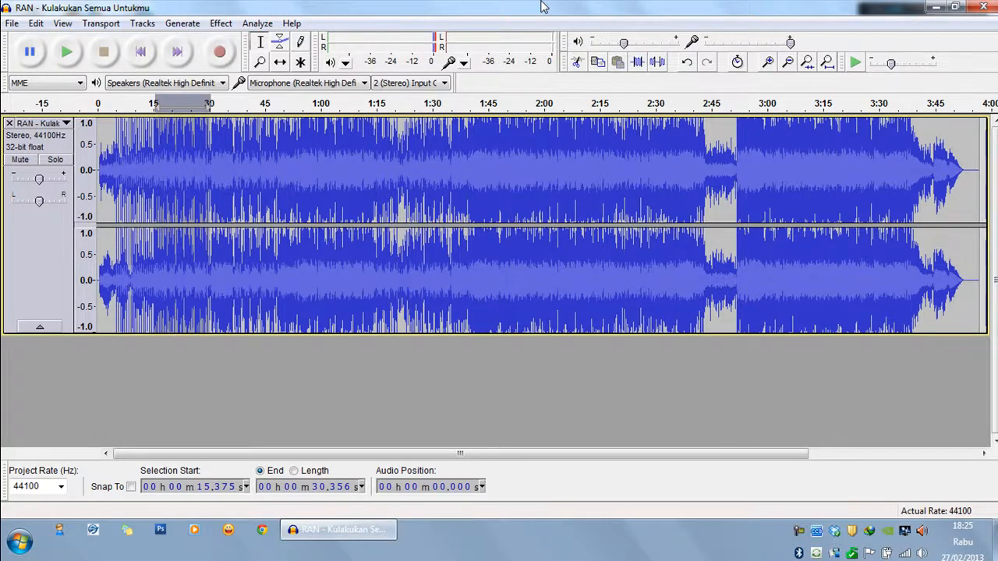
click(99, 143)
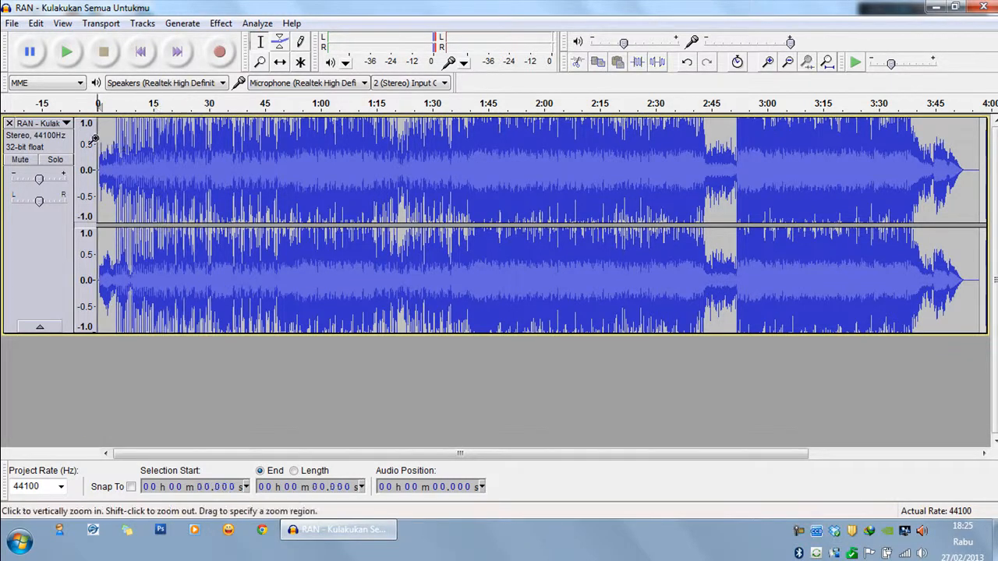
click(76, 64)
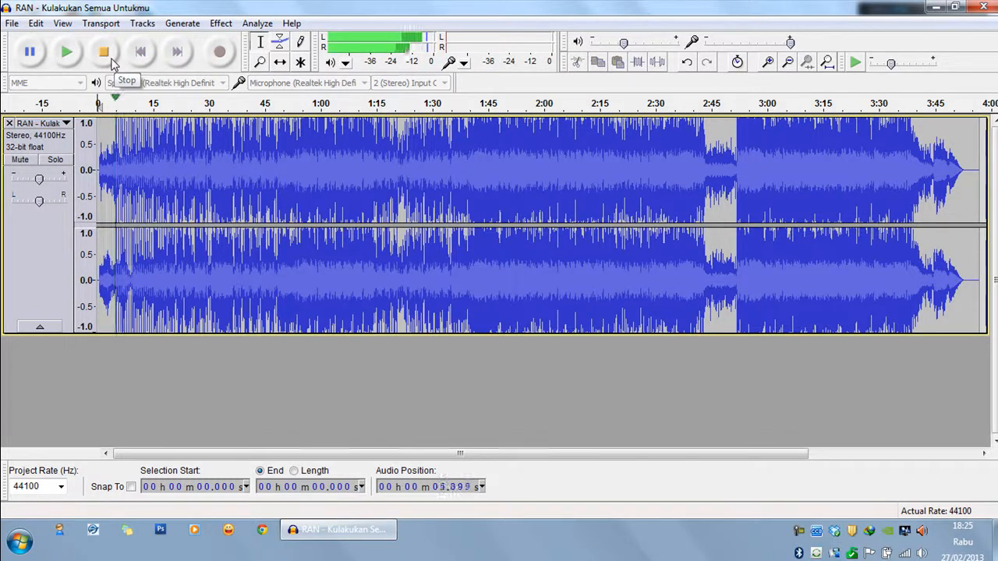
click(110, 59)
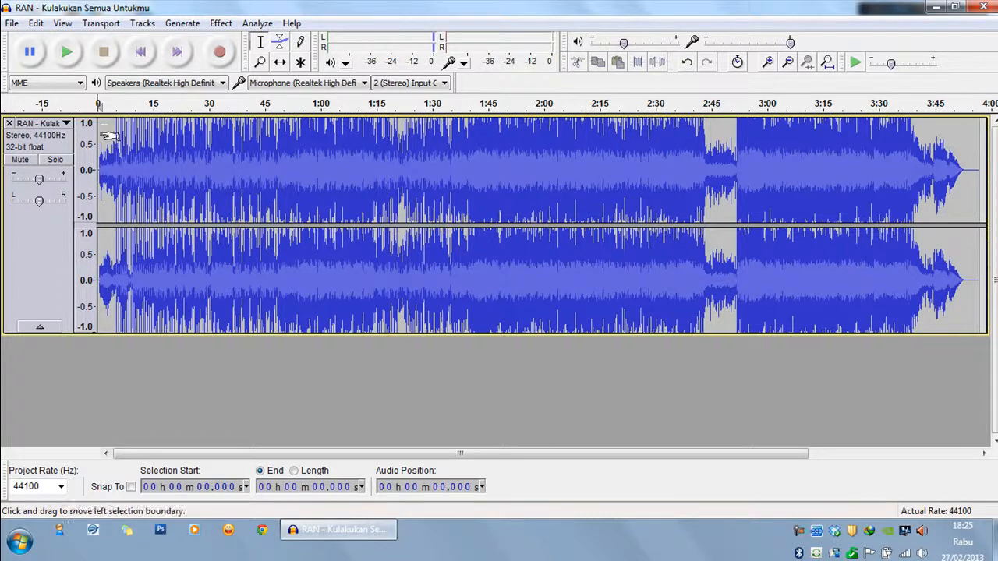
- Apply Fade In to the song's first 15 seconds or so and play back the faded intro
drag(101, 134, 143, 138)
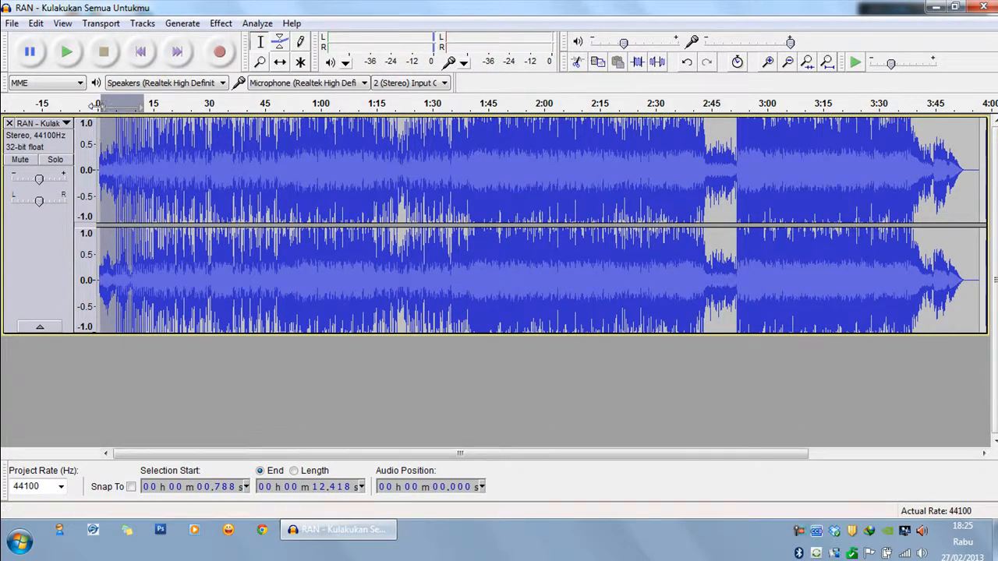
drag(97, 128, 153, 133)
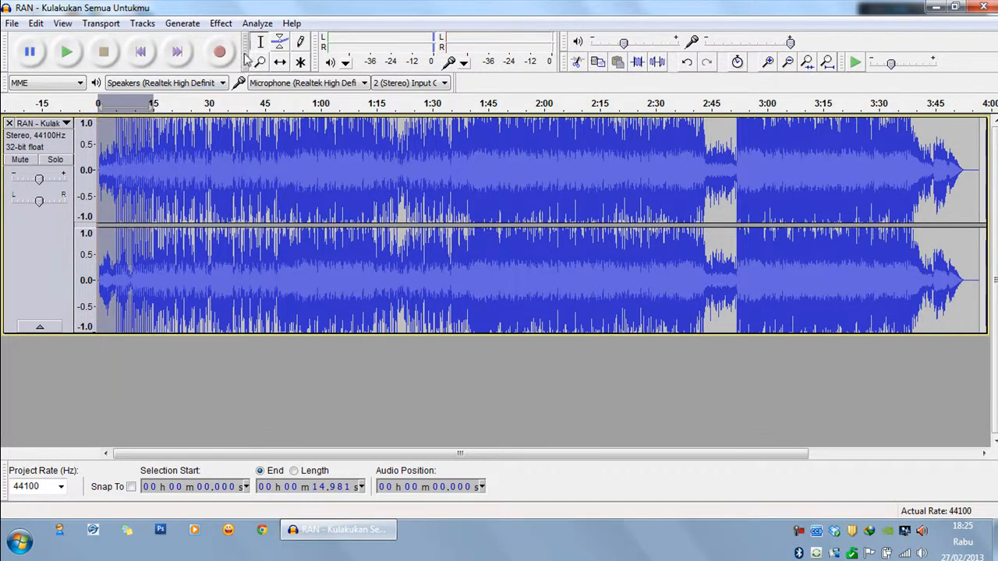
click(224, 24)
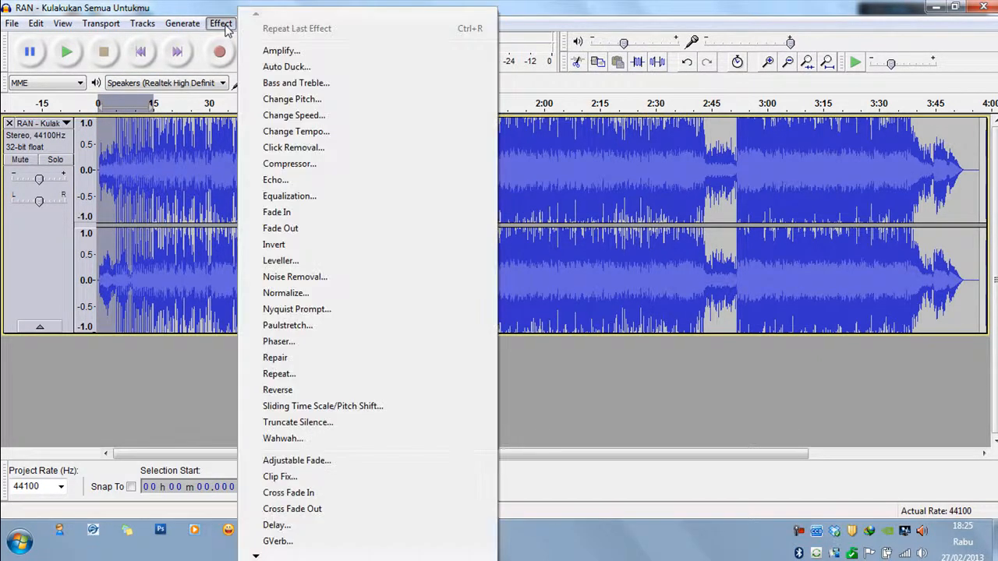
click(277, 212)
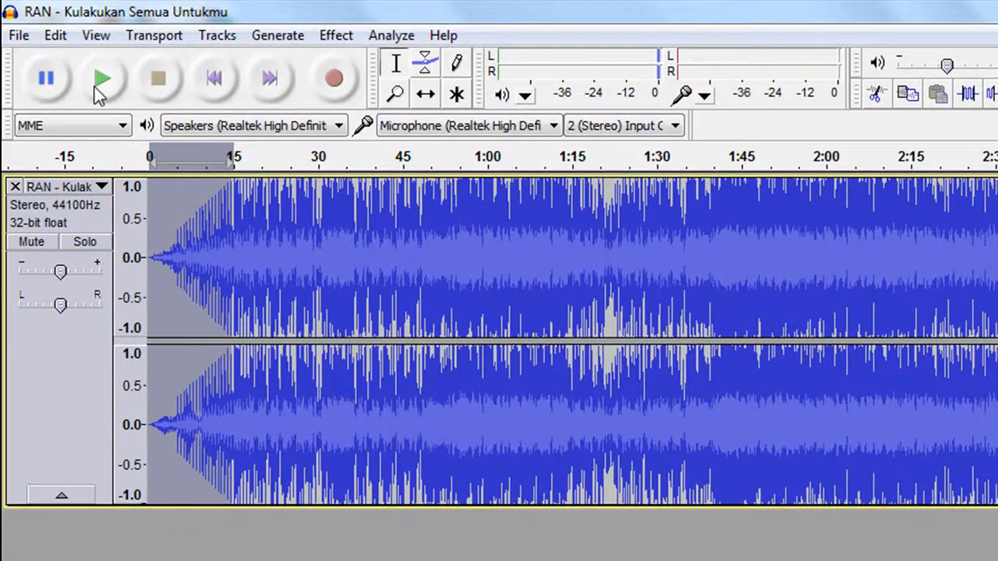
click(95, 87)
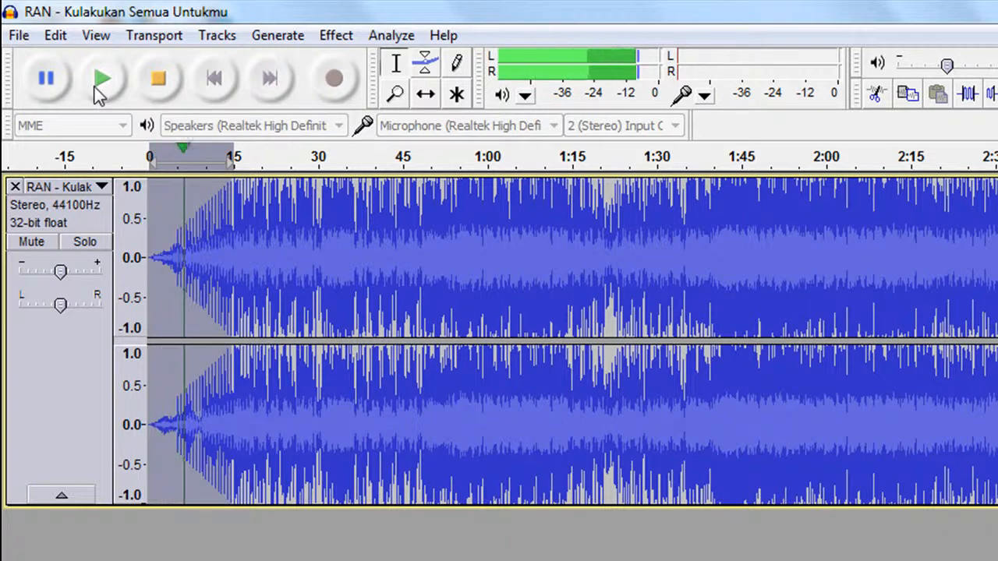
click(159, 79)
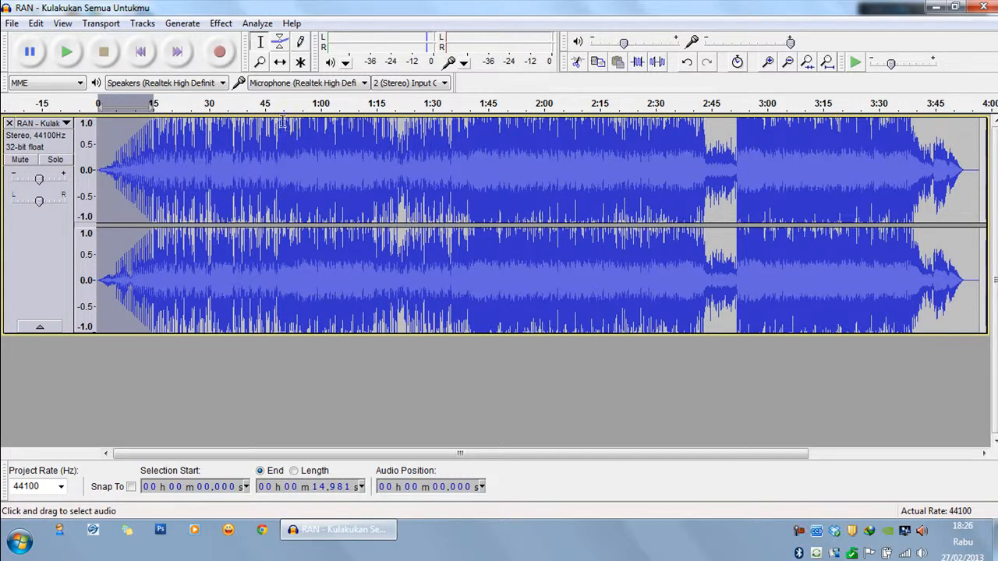
- Select the section from about 45 seconds to 1 minute and play it back
click(221, 23)
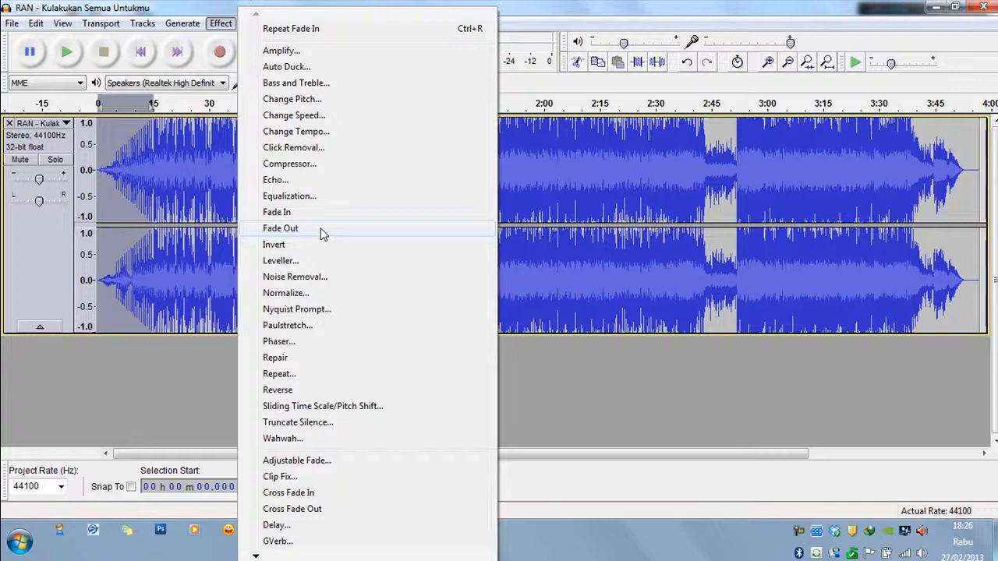
click(541, 127)
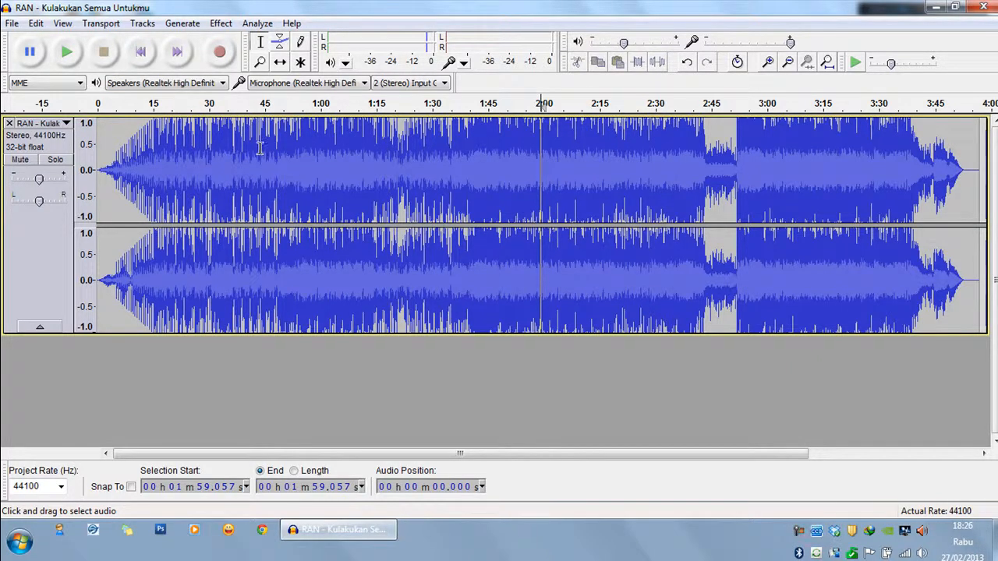
drag(264, 147, 319, 152)
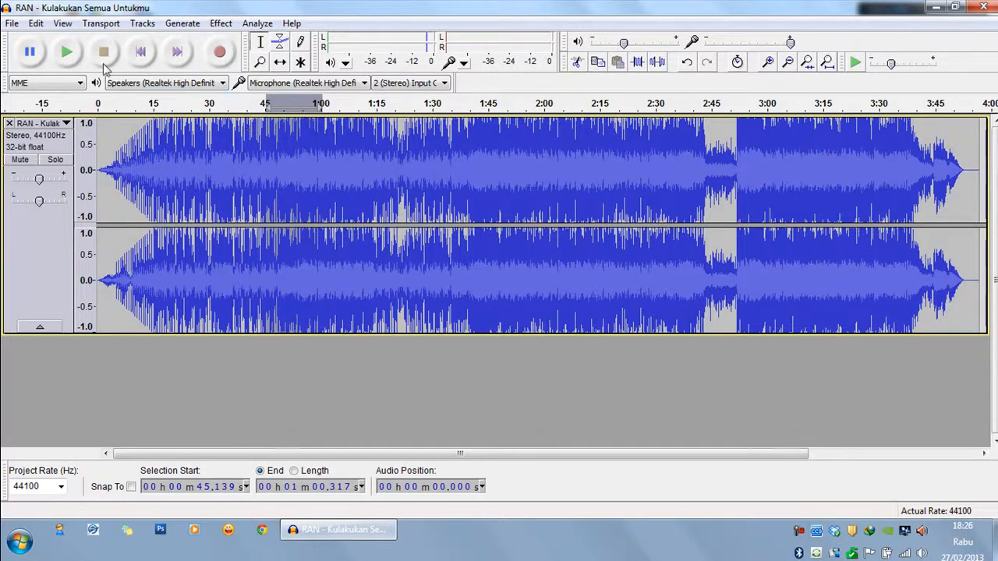
click(78, 64)
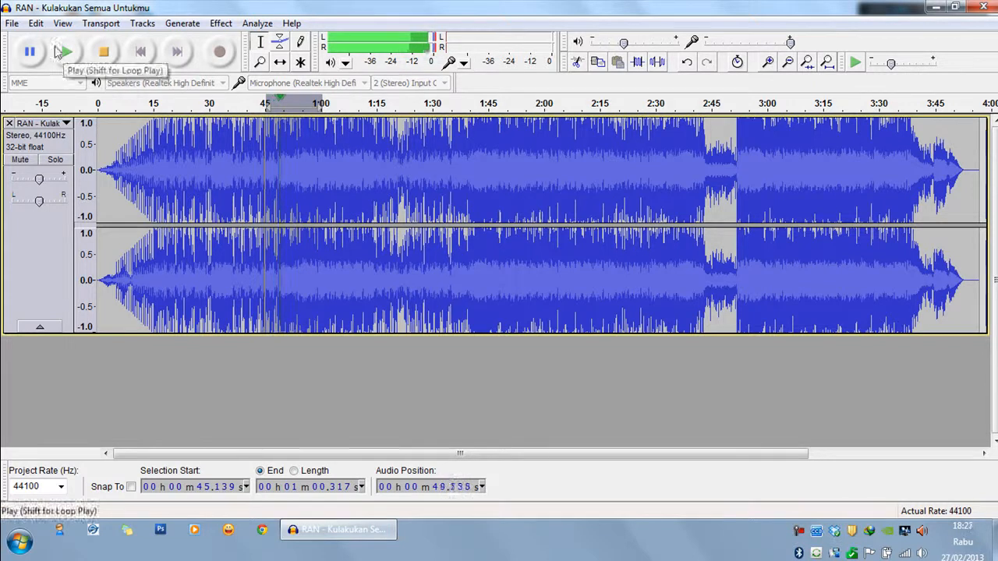
click(113, 56)
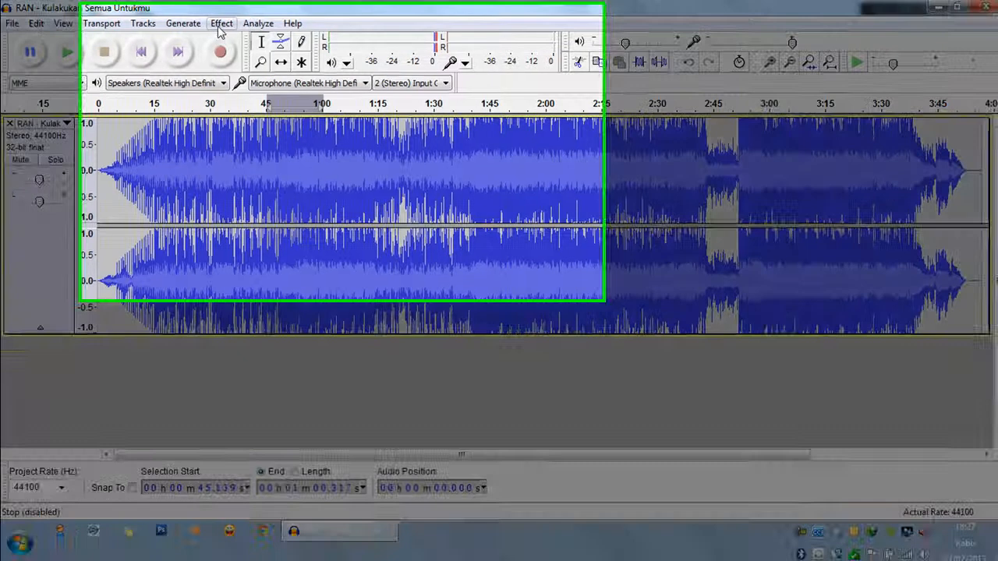
- Change the selected section's pitch from C up to E and play back the result
click(220, 25)
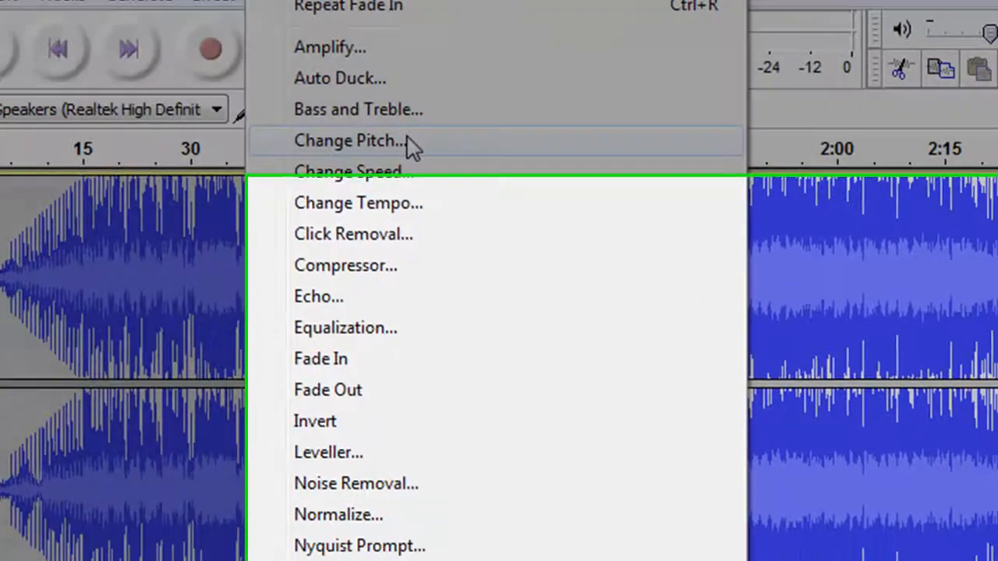
click(465, 181)
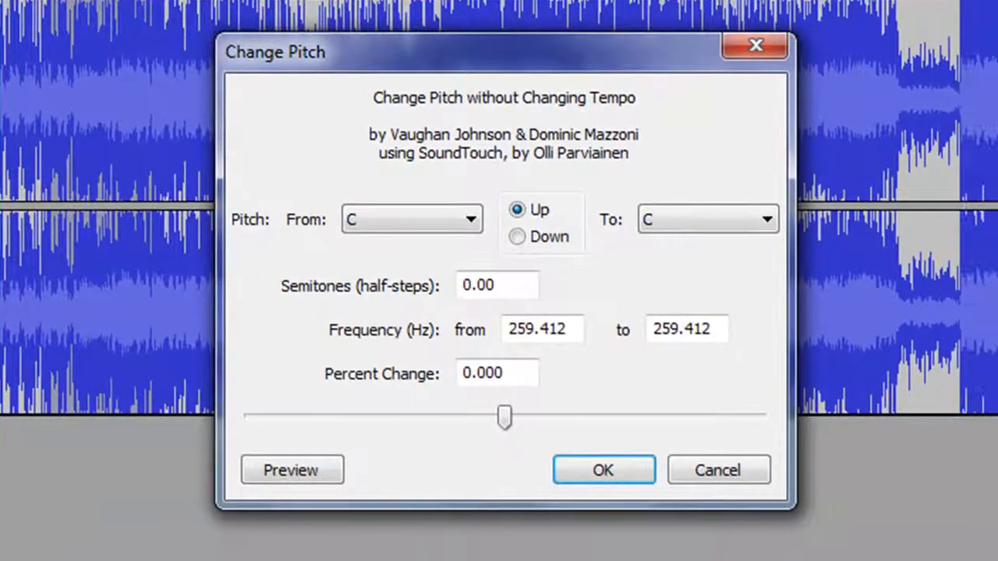
click(665, 222)
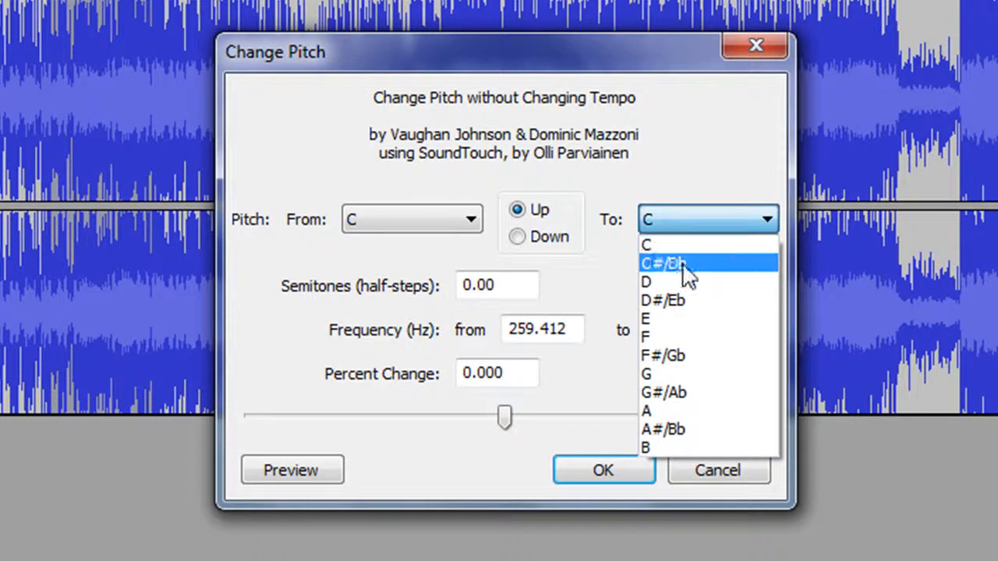
click(699, 319)
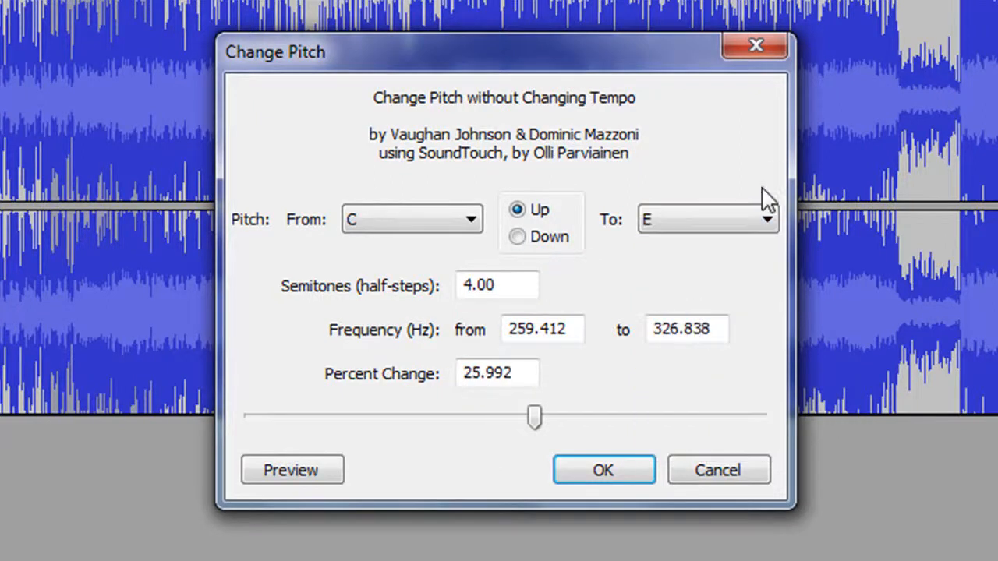
click(604, 470)
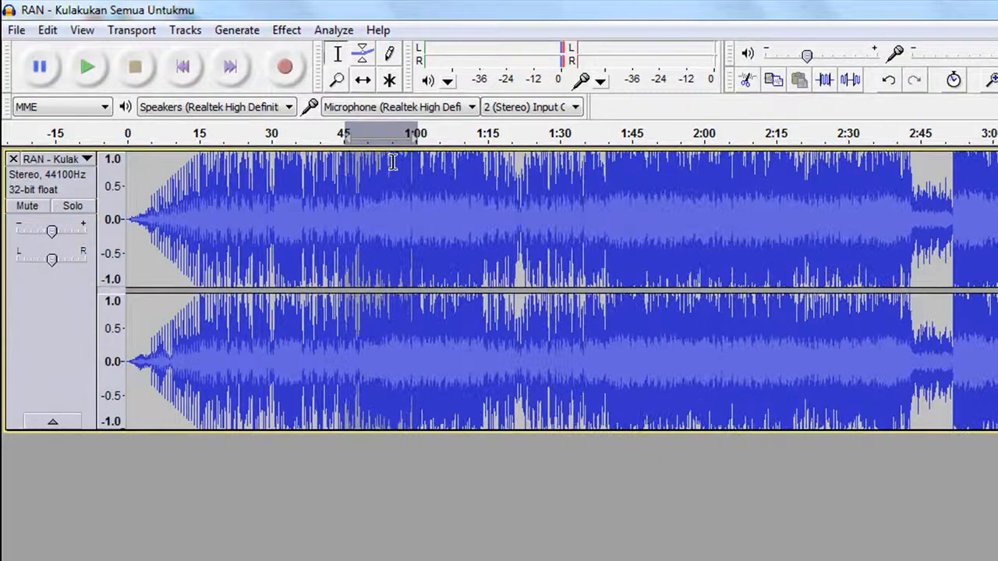
click(97, 67)
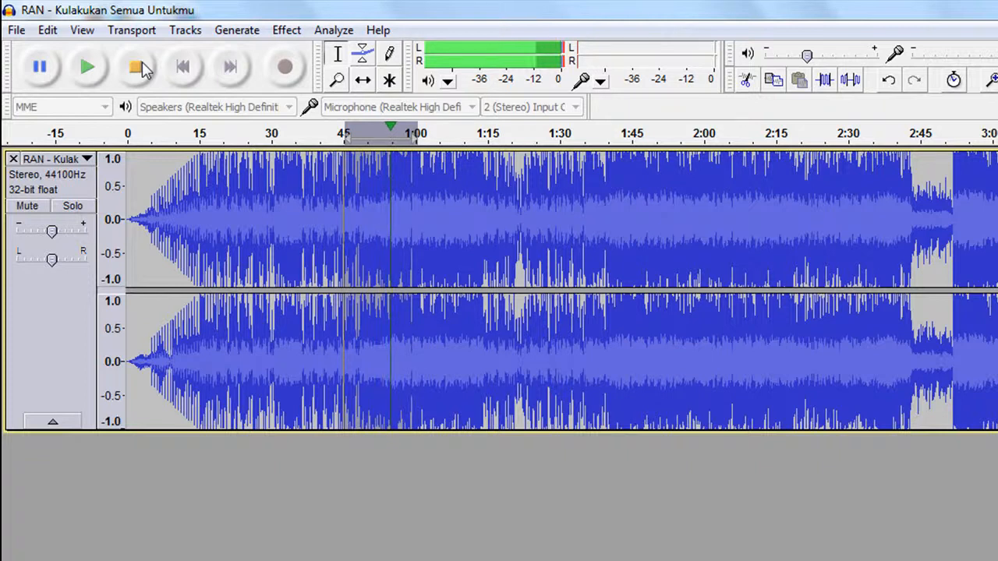
click(144, 70)
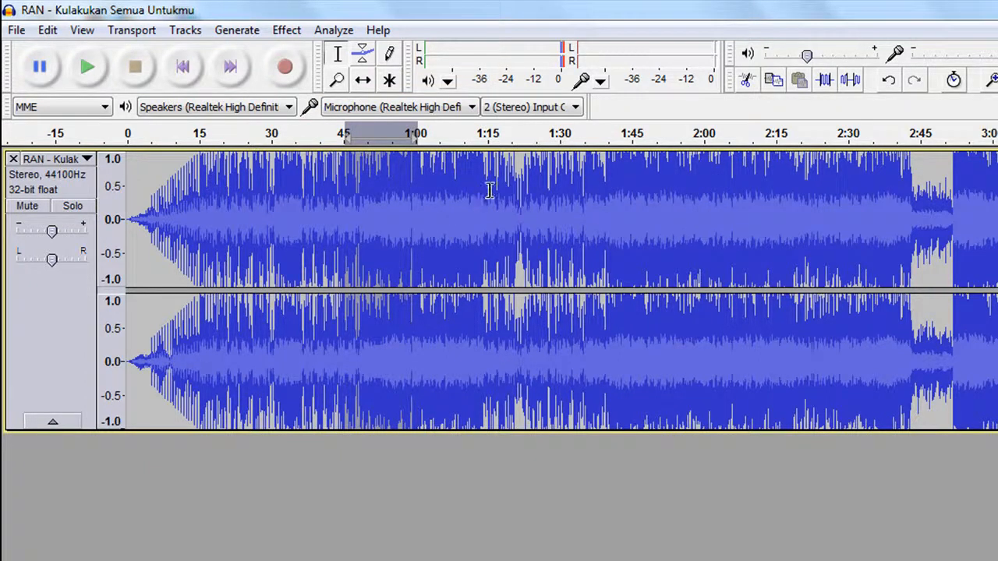
- Select the section from about 1:15 to 1:30 of the song and play it back
drag(489, 184, 560, 190)
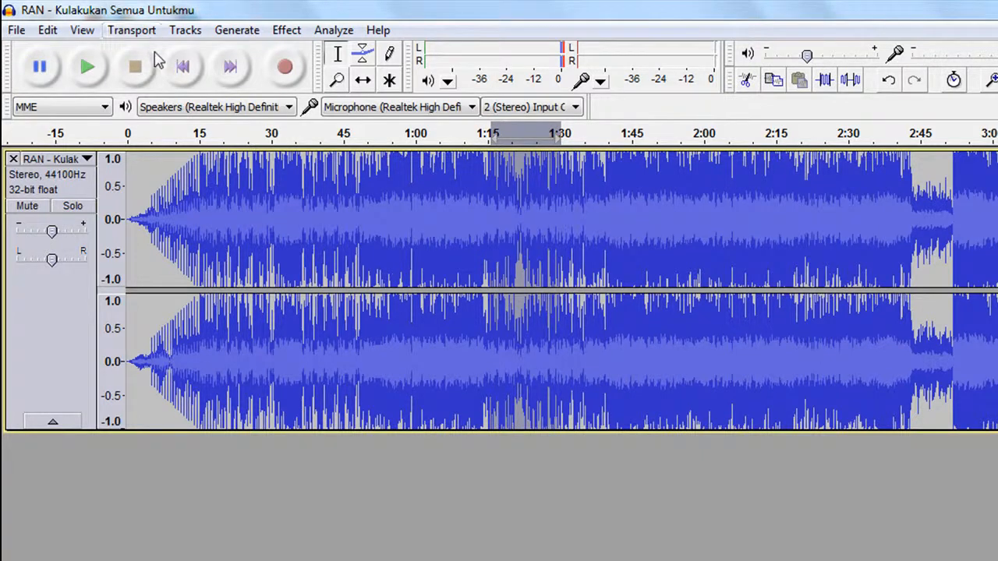
click(99, 67)
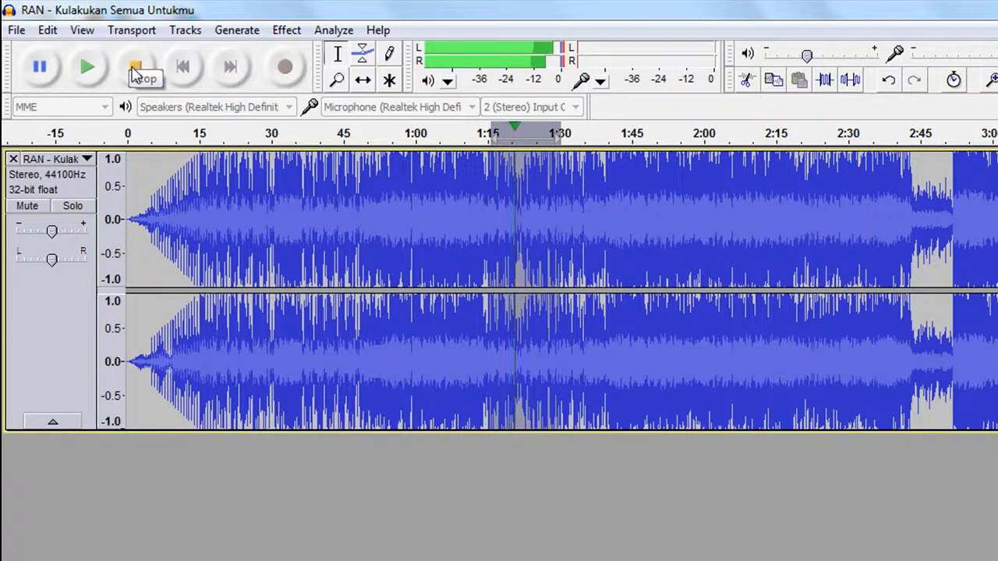
click(136, 69)
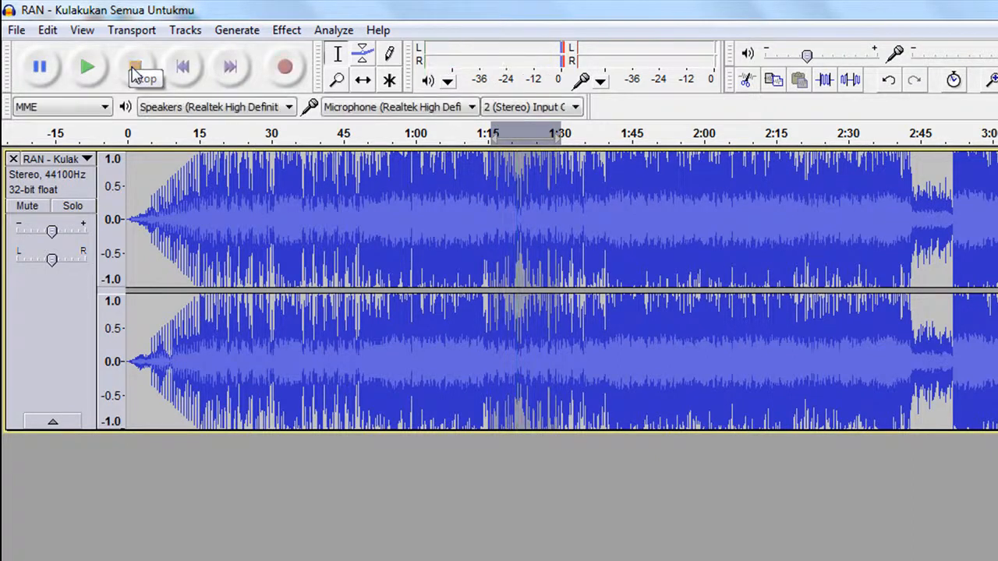
- Change the selected section's pitch from D#/Eb down to B and play back the result
click(288, 33)
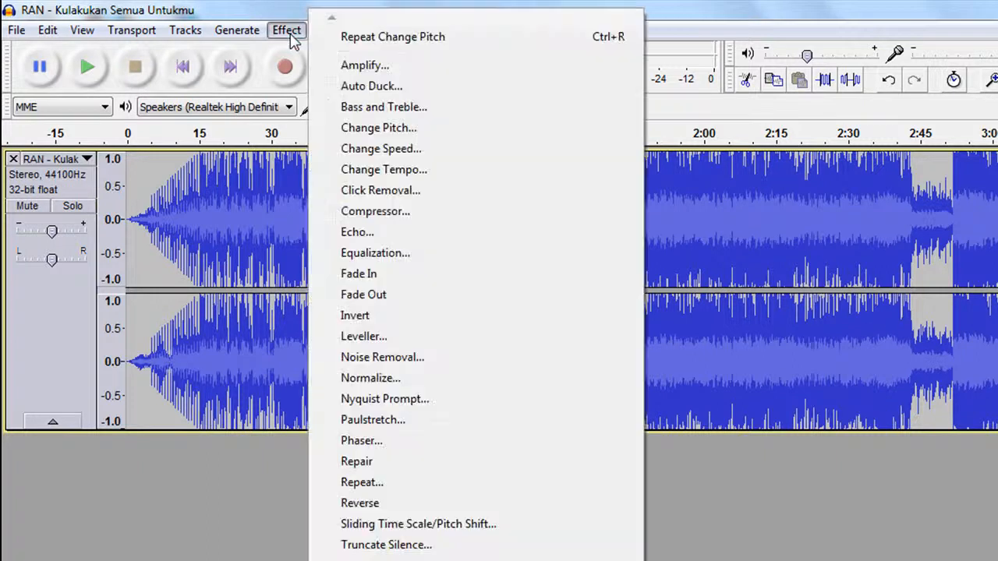
click(407, 131)
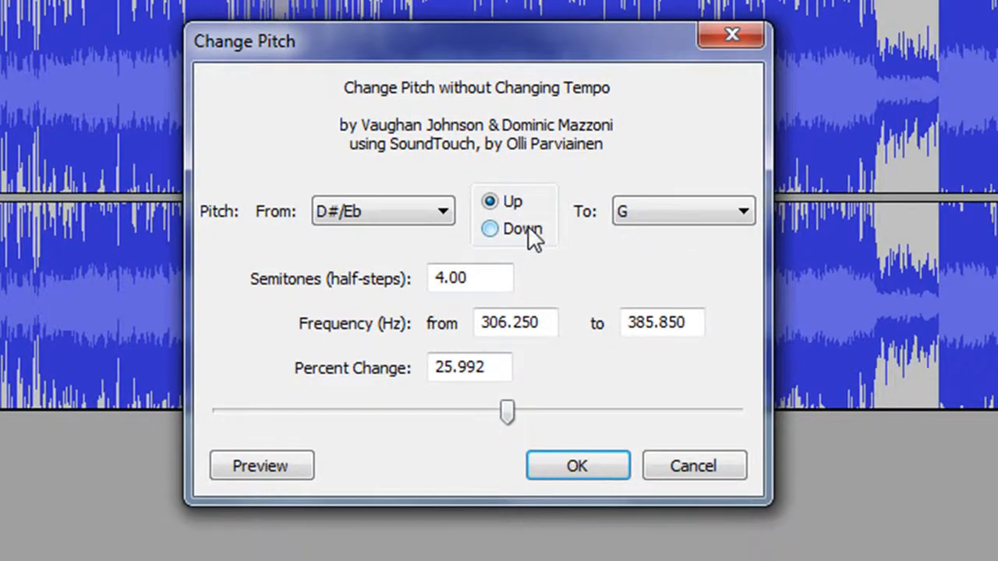
click(531, 230)
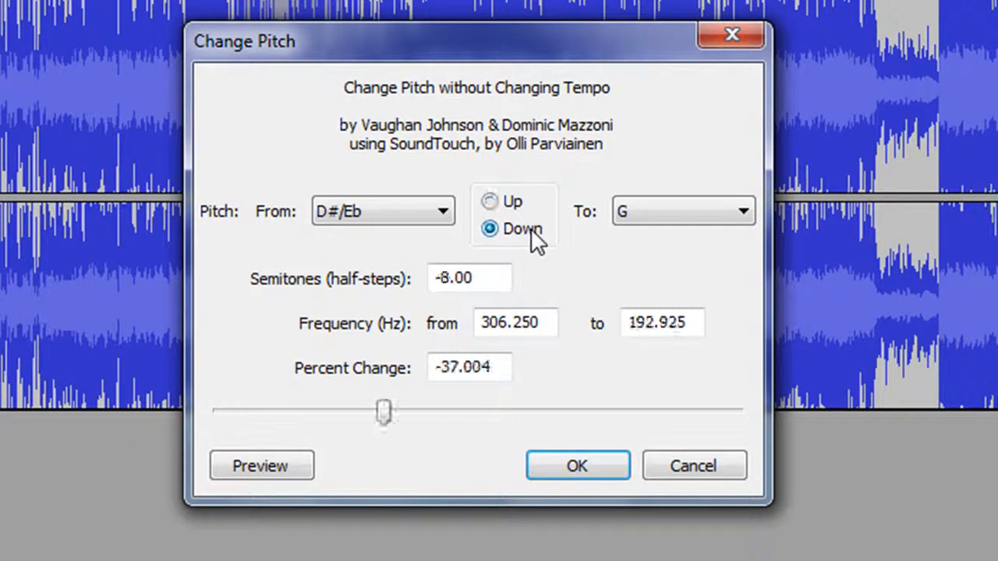
click(640, 213)
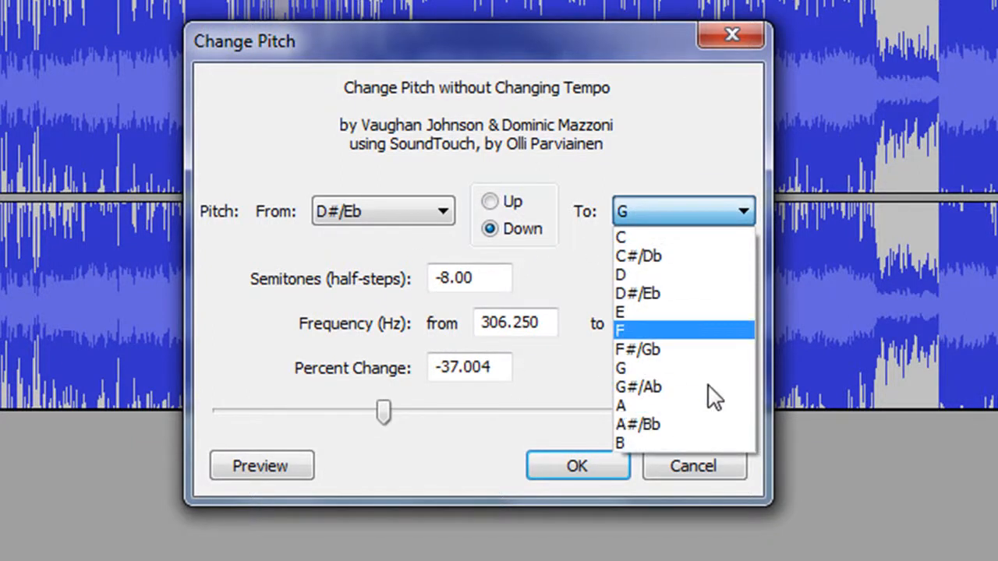
click(693, 443)
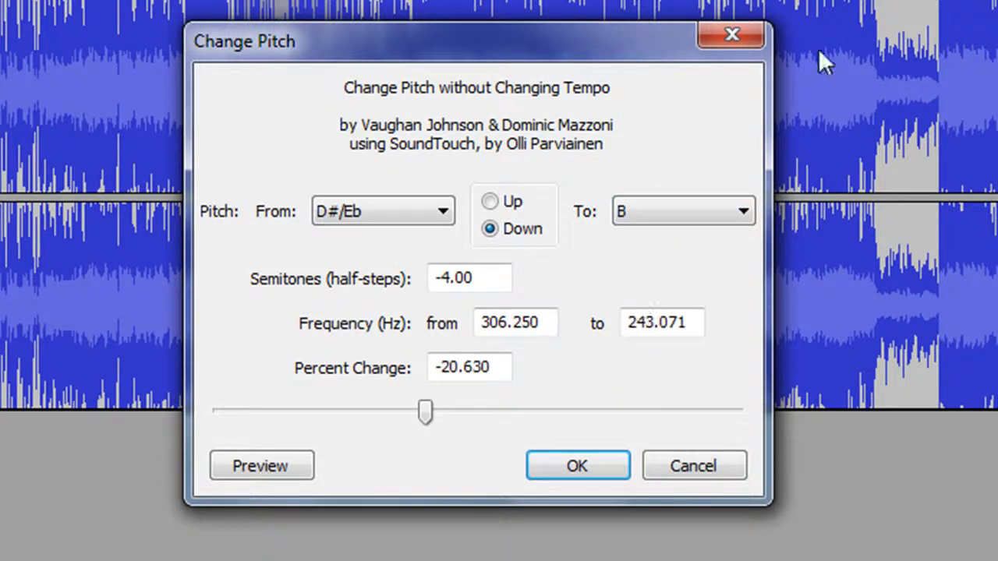
click(594, 470)
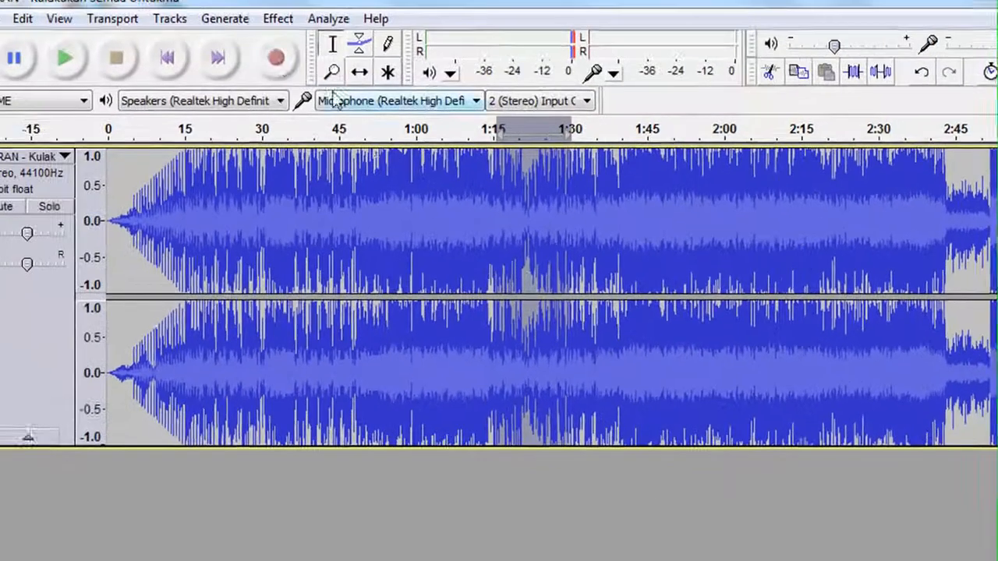
click(84, 78)
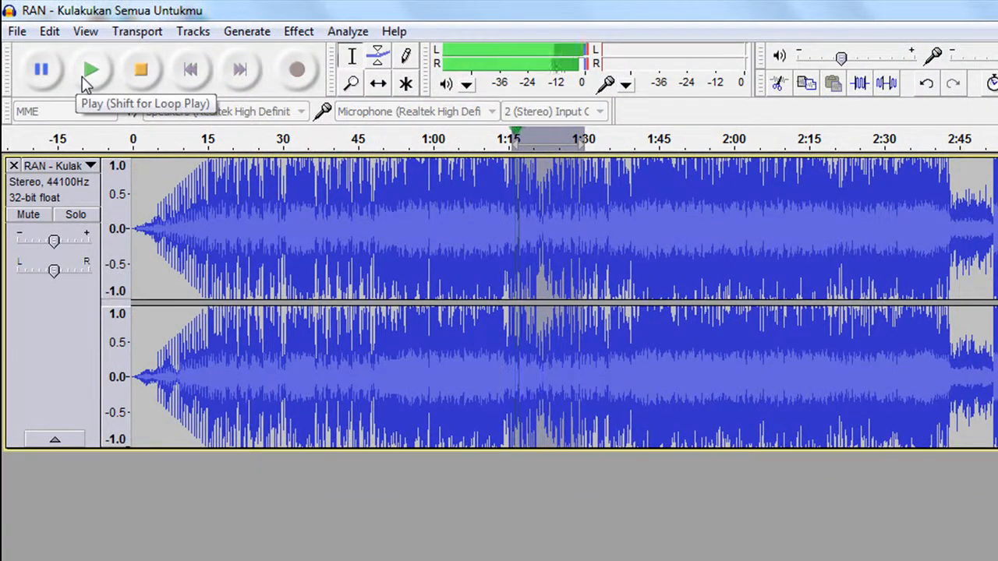
click(142, 78)
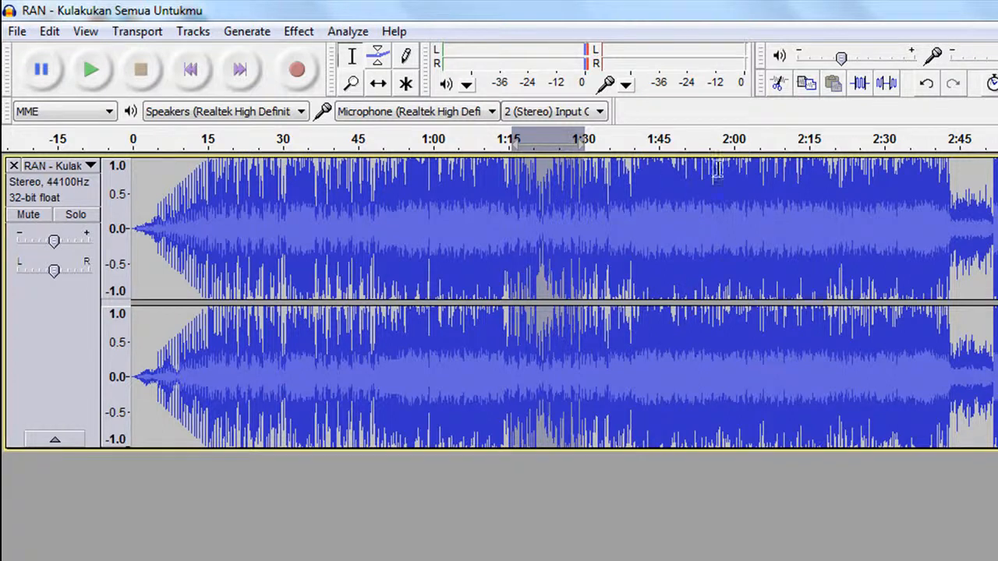
- Select the section from about 1:45 to 2:00 of the song and play it back
drag(662, 170, 736, 170)
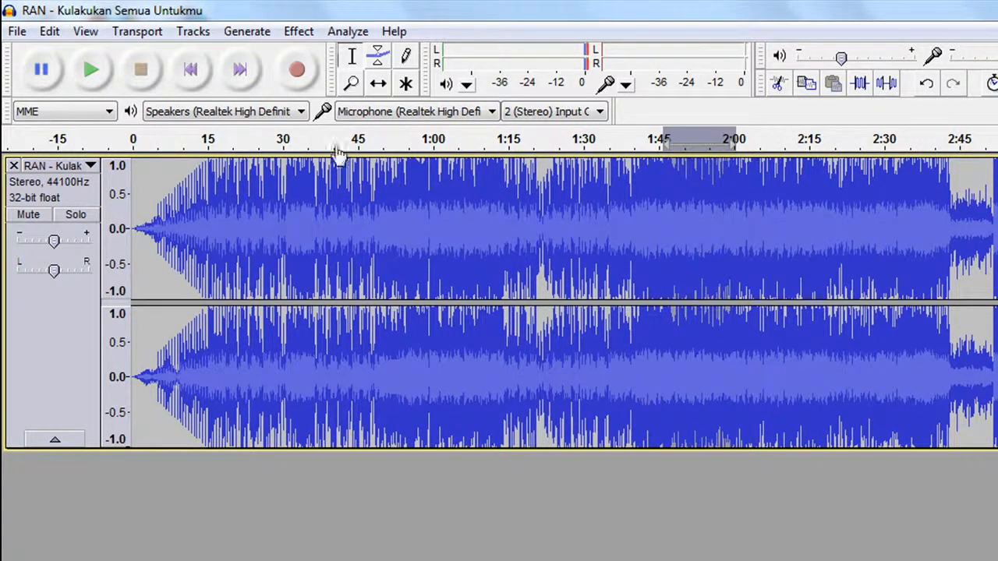
click(89, 71)
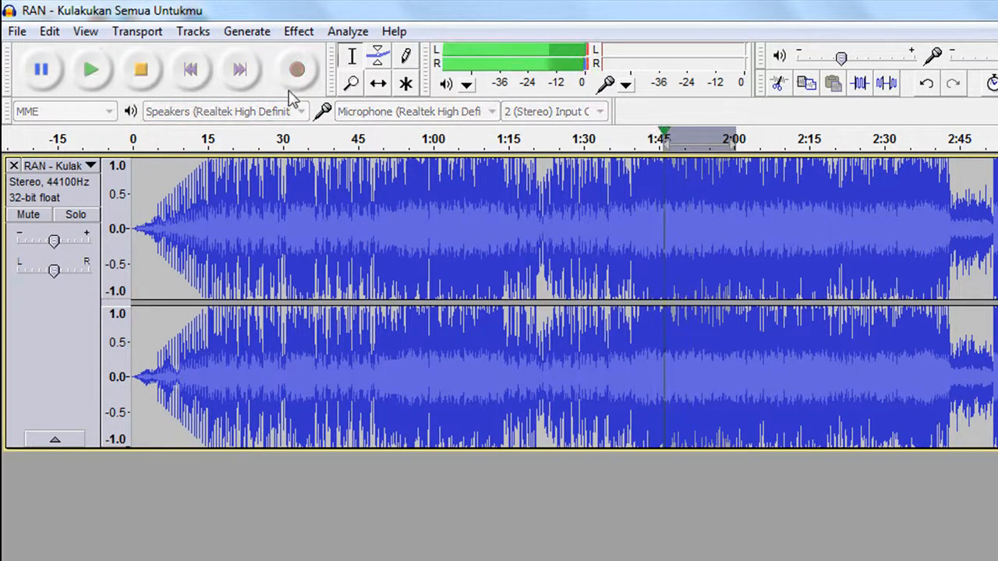
click(144, 74)
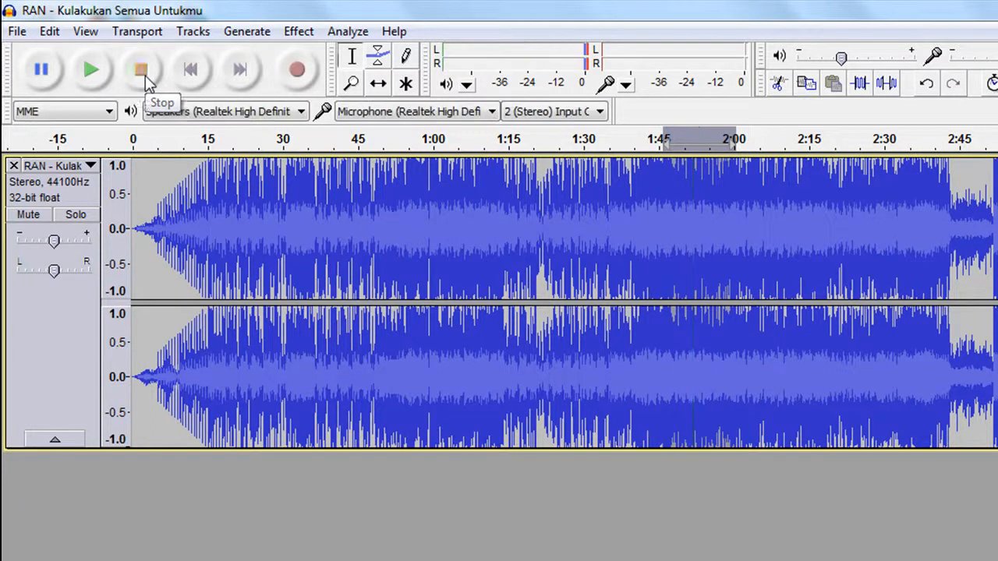
- Apply Change Pitch to the selected section with a percent change of 115 and play back the result
click(299, 34)
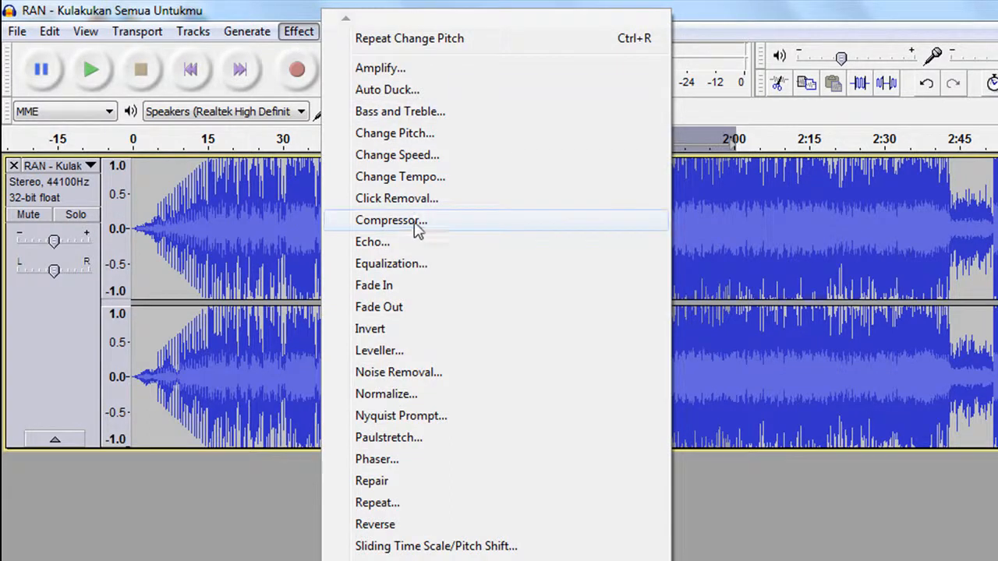
click(434, 136)
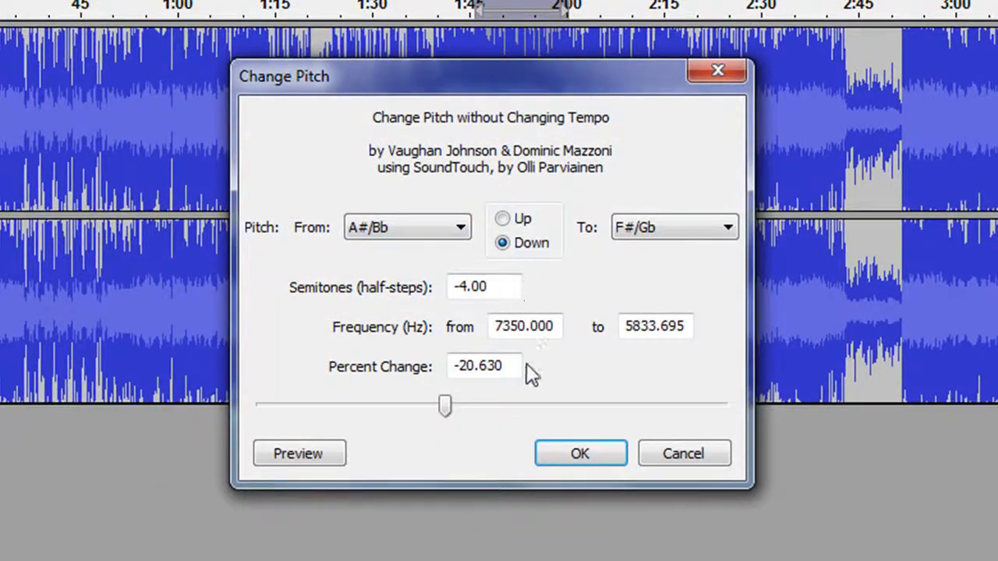
click(641, 236)
click(671, 417)
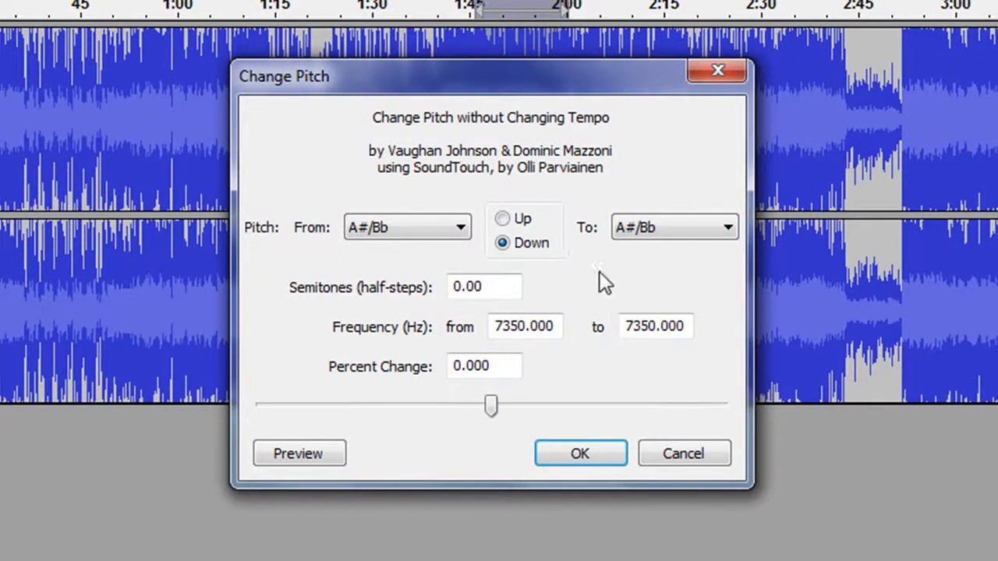
double_click(483, 368)
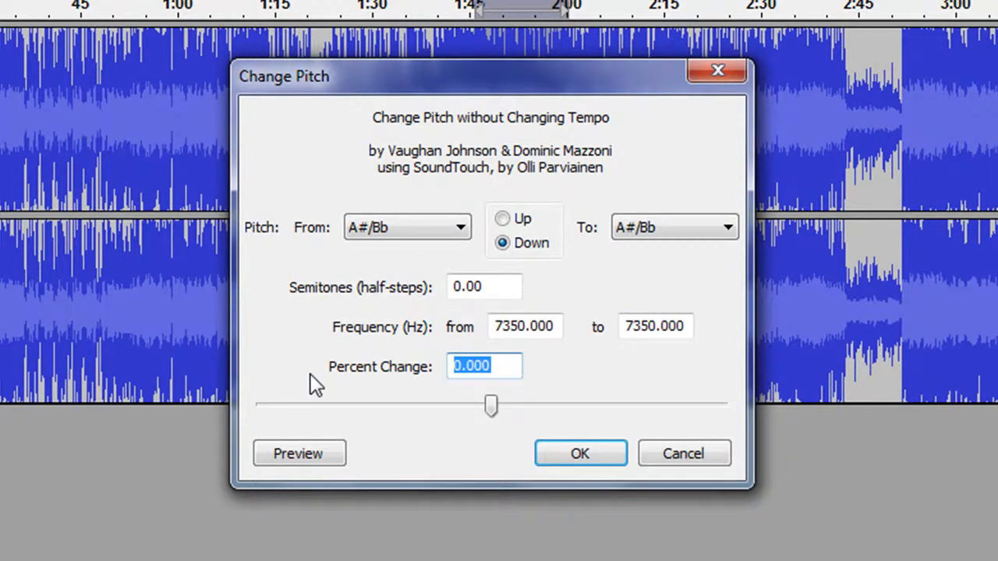
text(115)
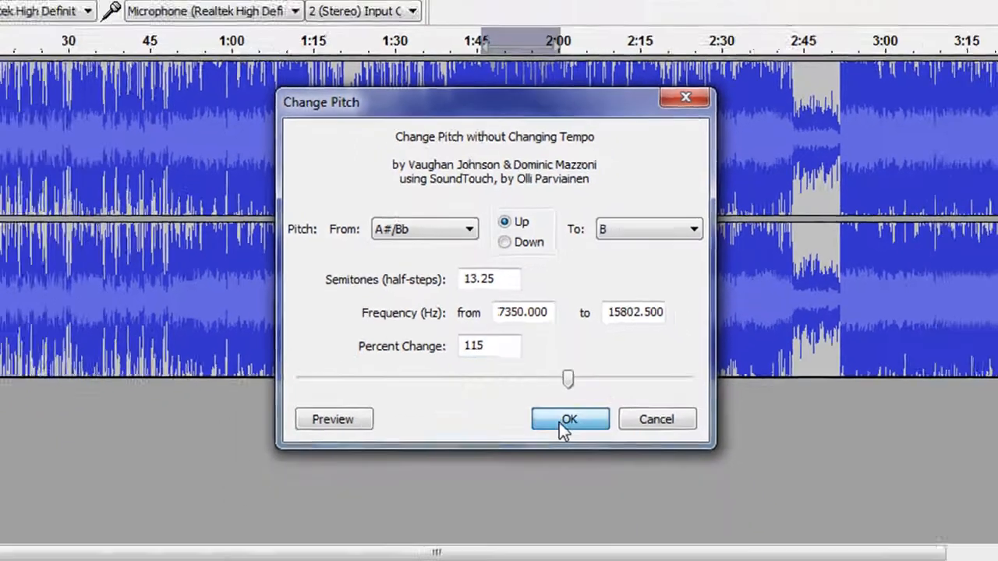
click(567, 421)
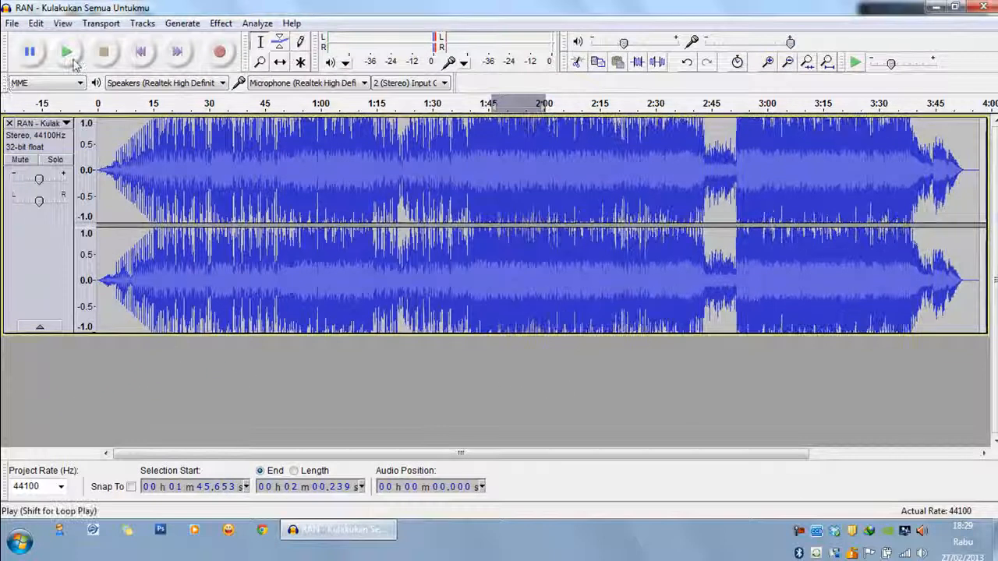
click(74, 60)
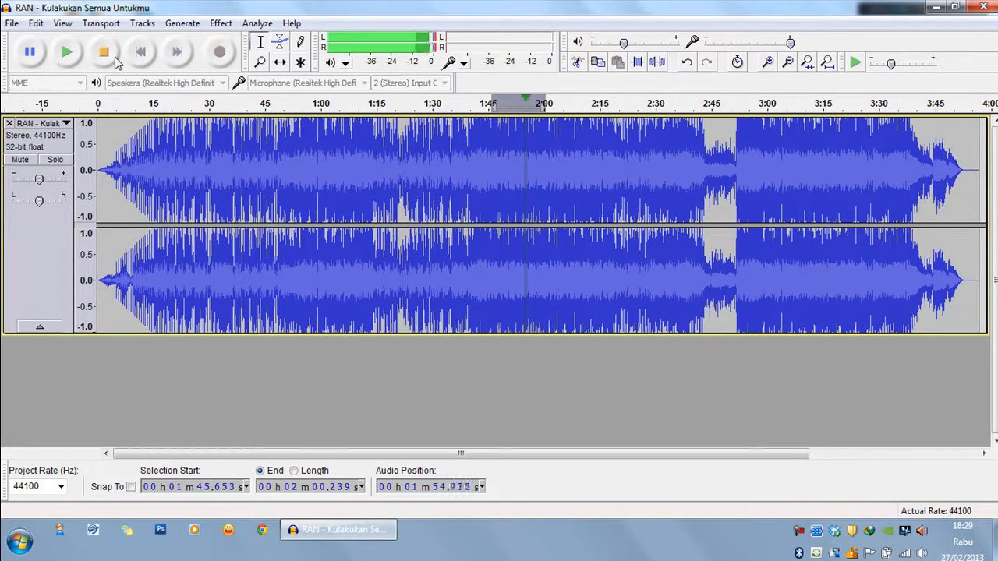
click(111, 56)
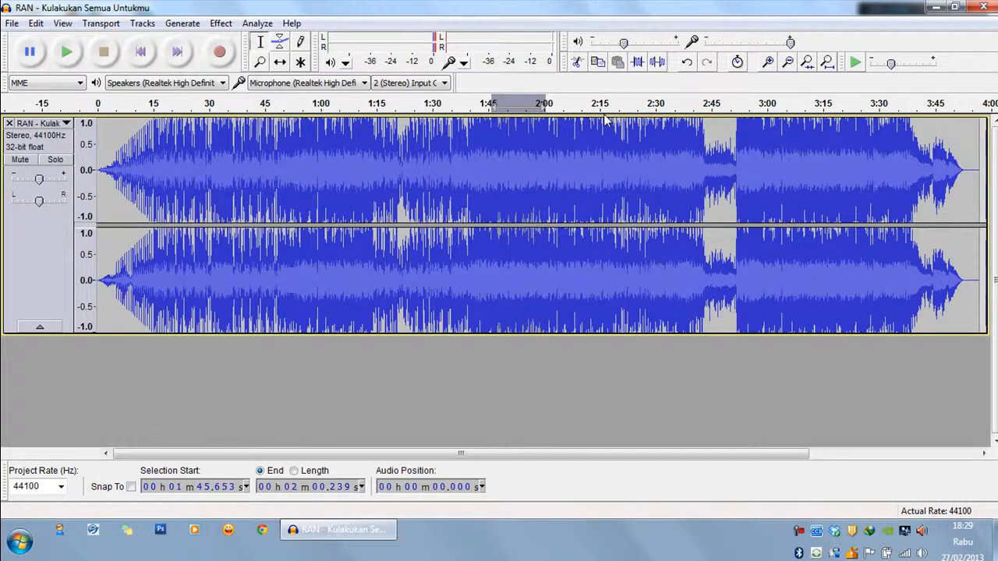
click(221, 22)
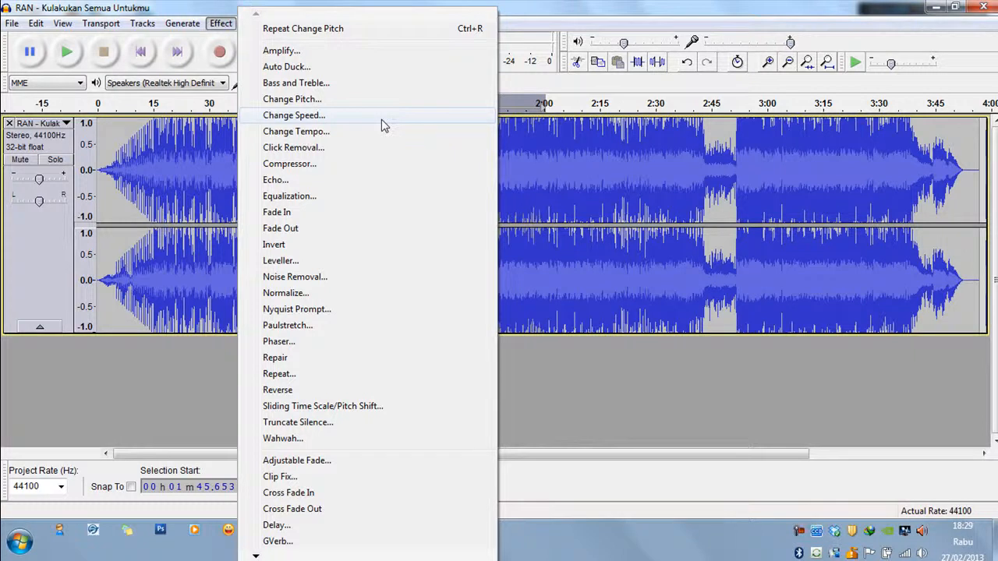
click(593, 7)
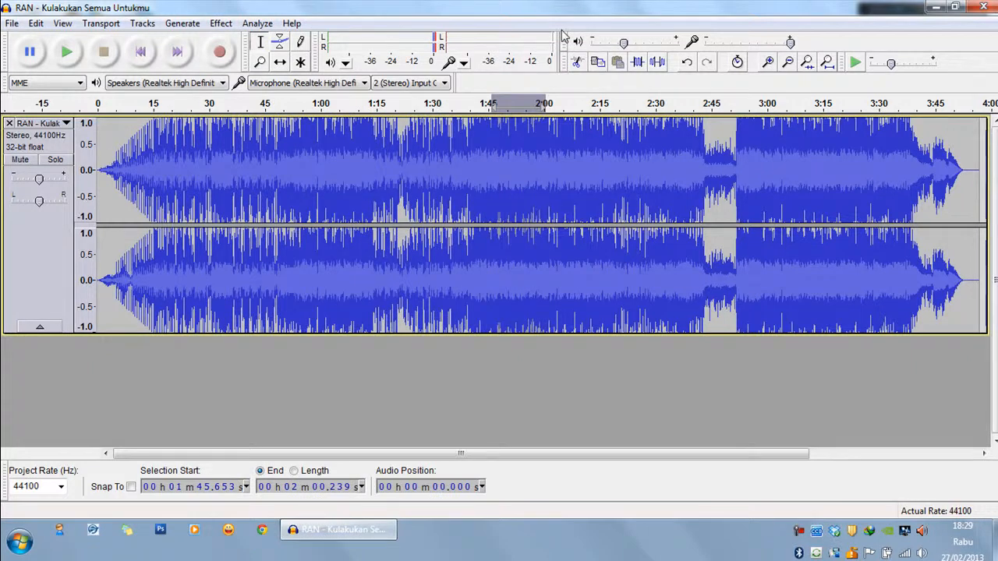
- Place the cursor at about 1:05 in the song and record a short microphone clip onto a new track from there
click(342, 126)
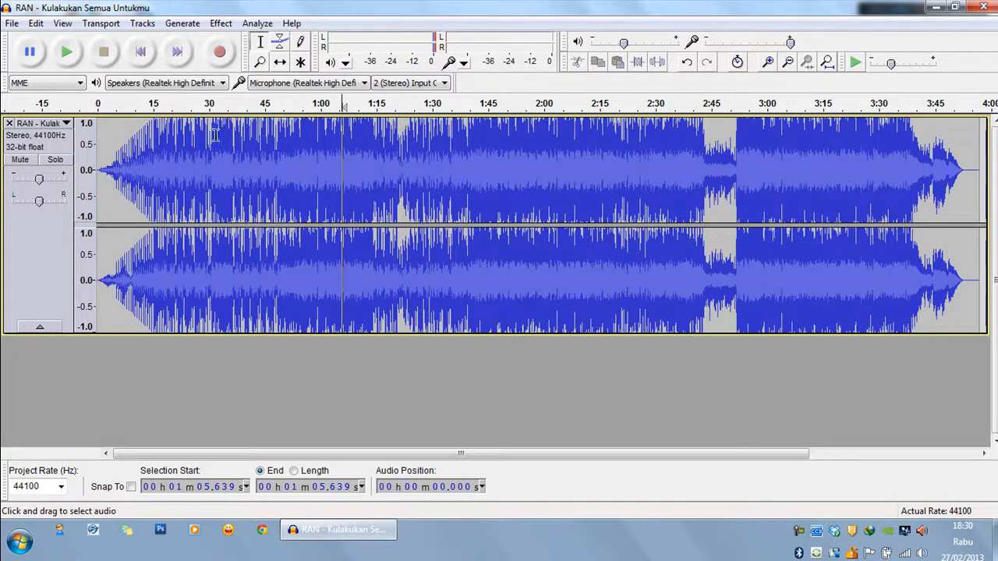
click(221, 51)
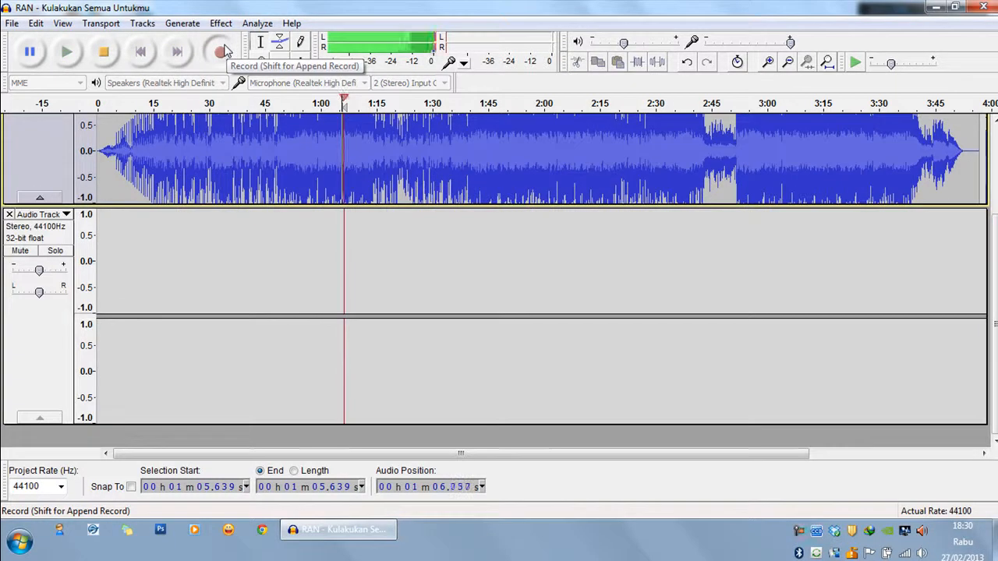
click(93, 53)
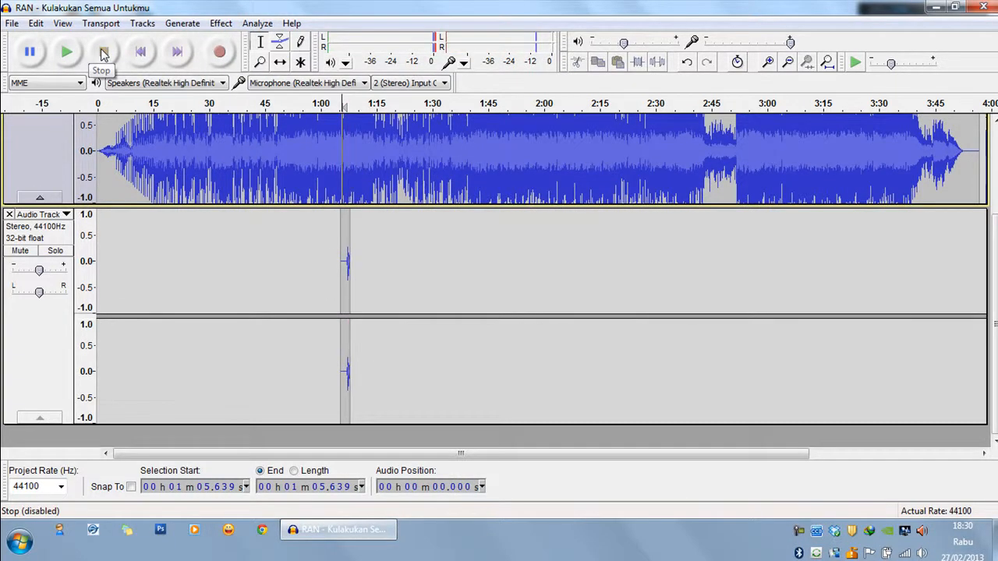
- Play the song briefly from its beginning and record another short microphone clip at the 1:05 cursor position
click(98, 104)
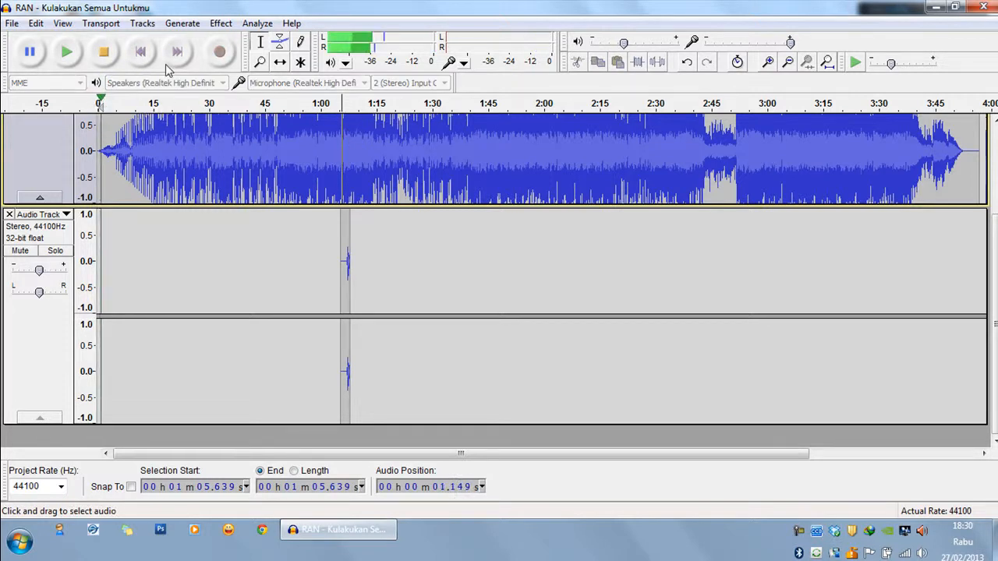
click(107, 57)
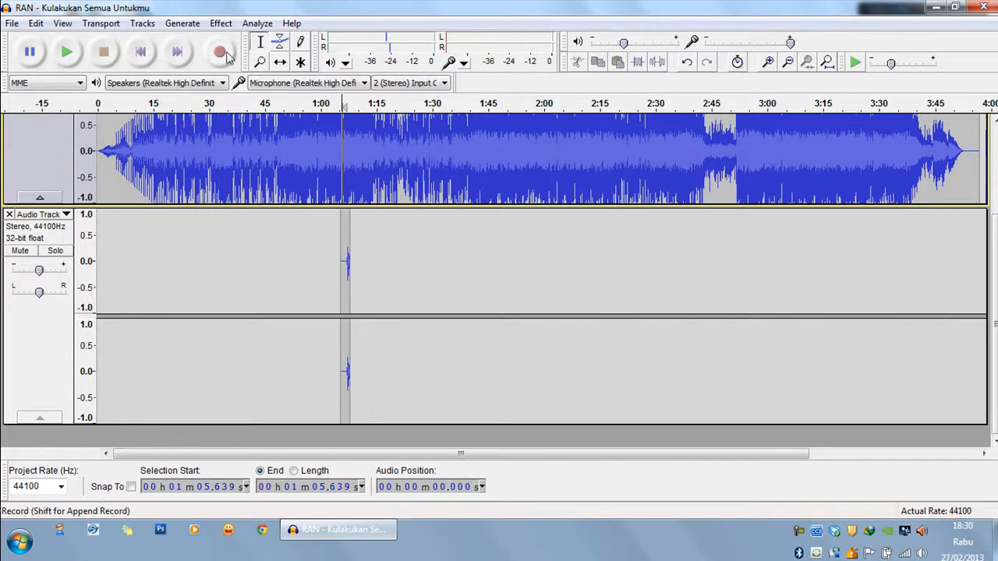
click(224, 56)
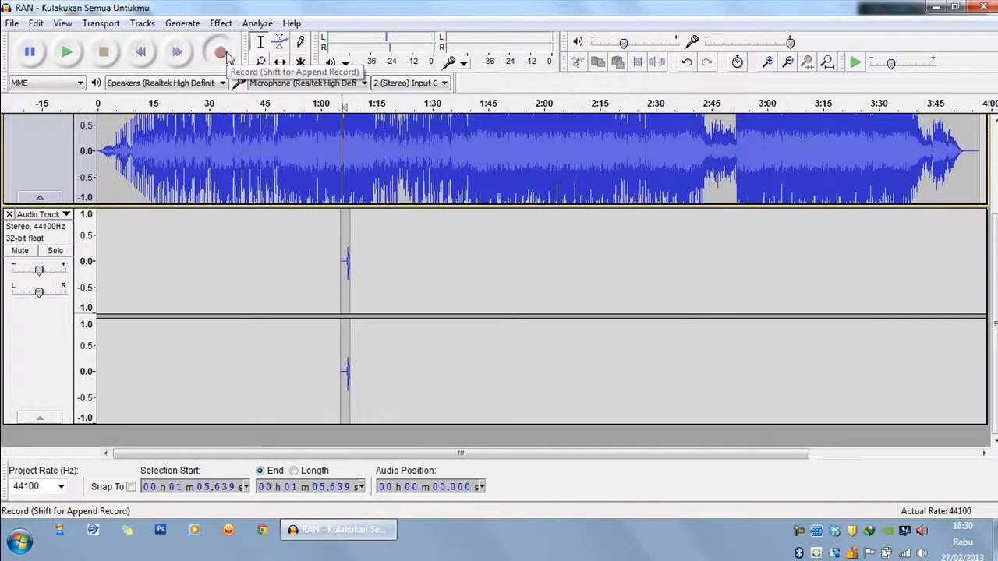
click(104, 51)
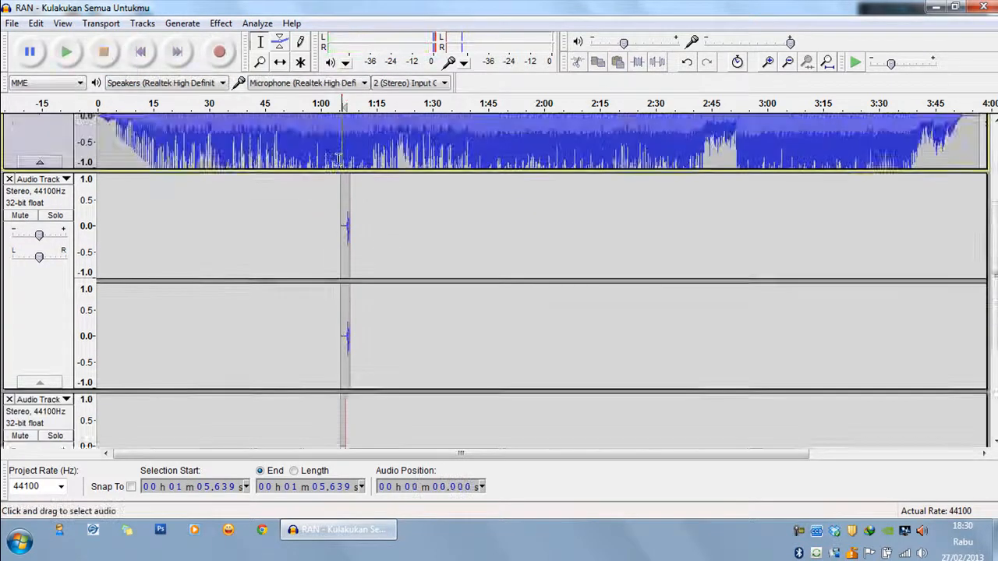
- Select about the first 28 seconds of the song and record a microphone clip of about 17 seconds onto a new track
scroll(201, 123, up, 5)
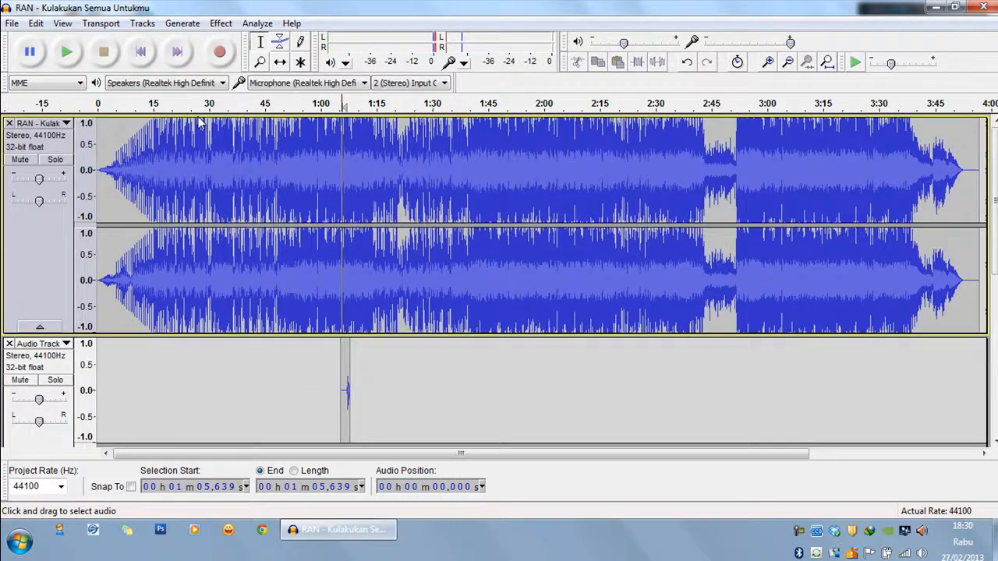
click(103, 129)
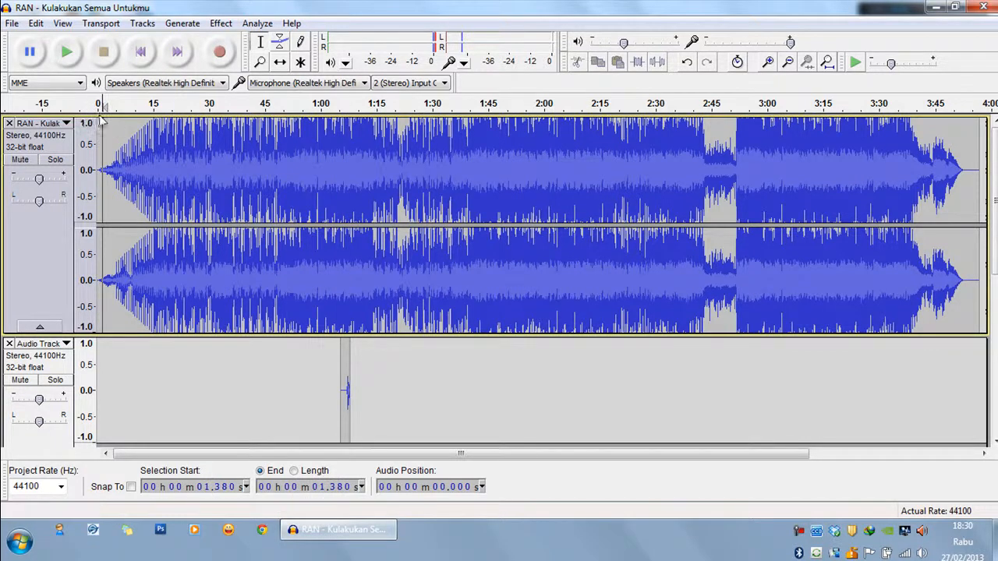
drag(96, 131, 201, 145)
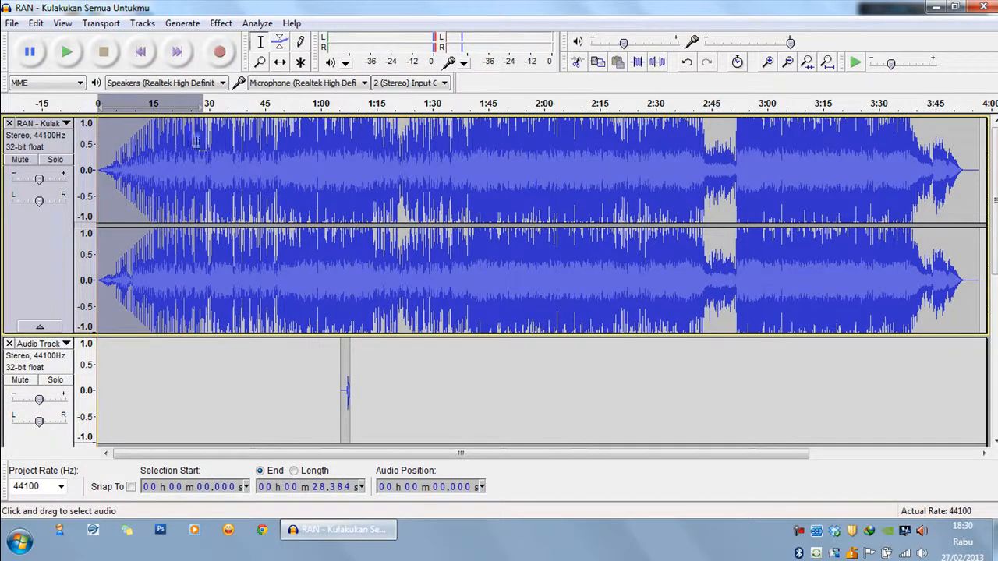
click(219, 53)
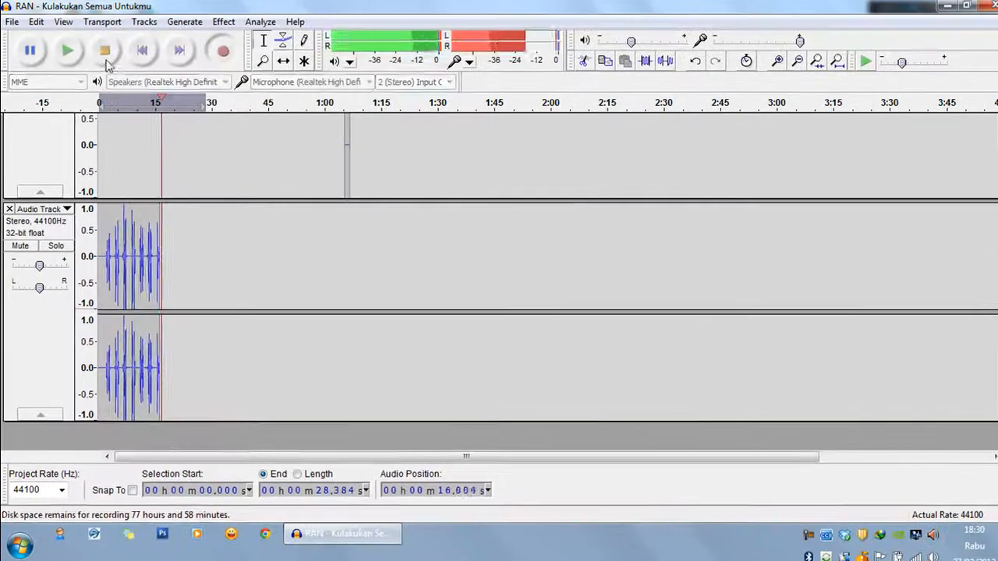
click(104, 51)
- Play back the opening section of the song together with the new voice recording
scroll(229, 165, up, 3)
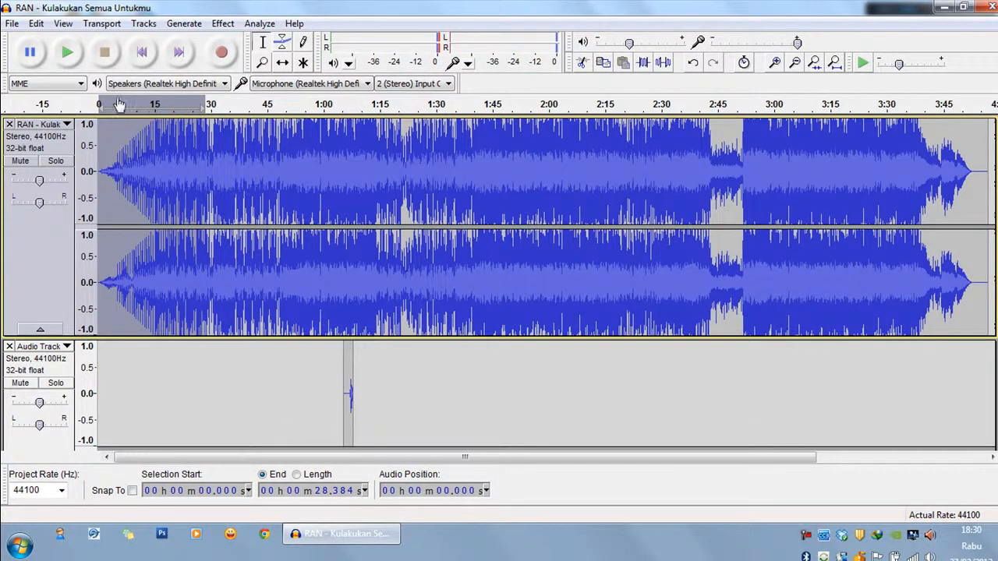
click(67, 52)
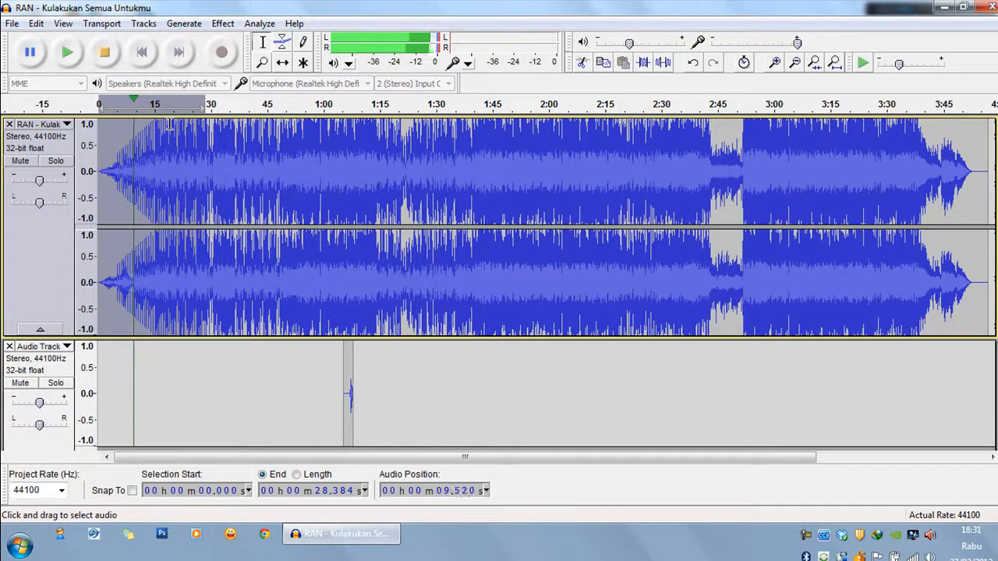
click(103, 55)
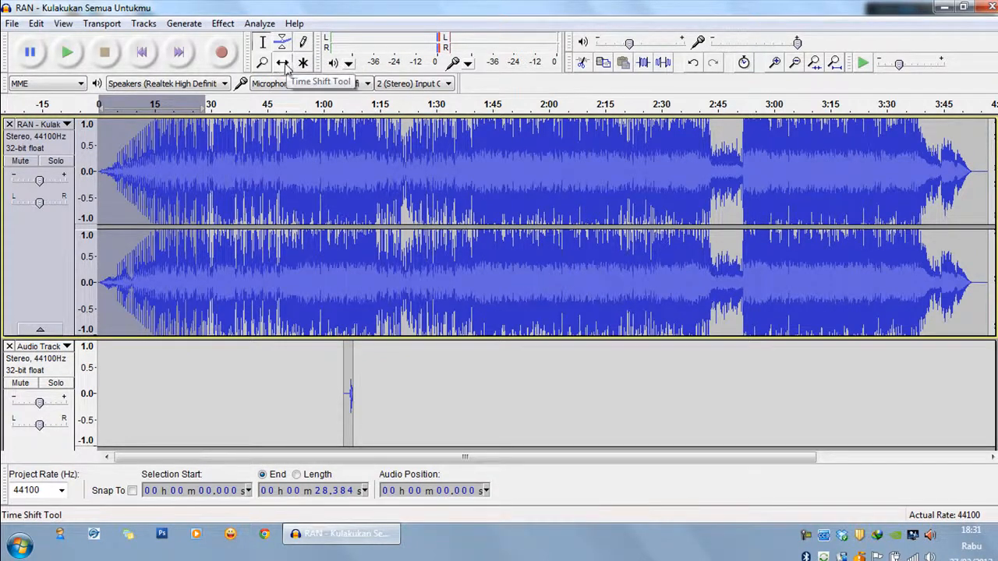
- Use the Time Shift Tool to move the longer voice clip to about 1:52 on the track directly below the song, and play from about 1:47
scroll(245, 164, down, 5)
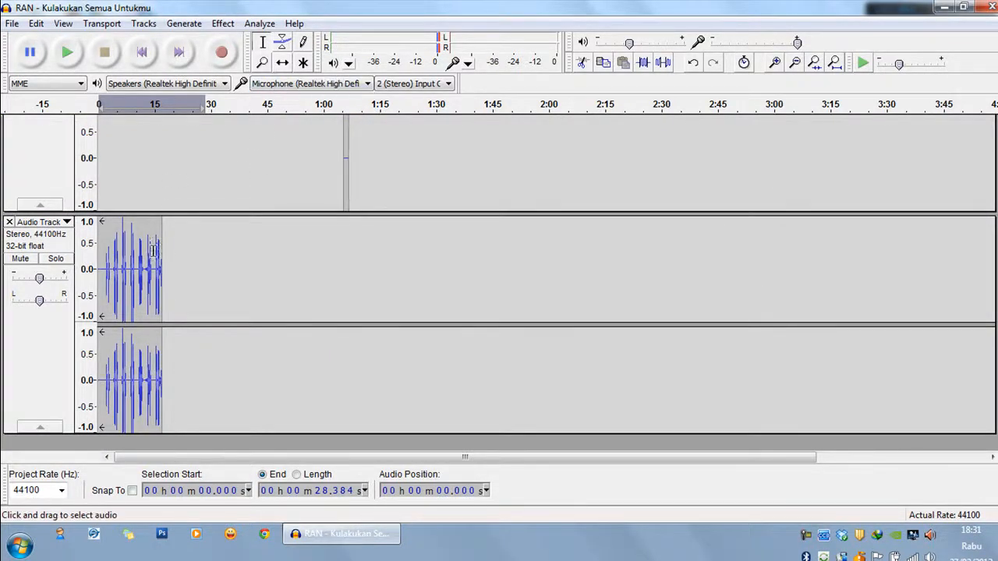
click(283, 67)
drag(147, 260, 573, 135)
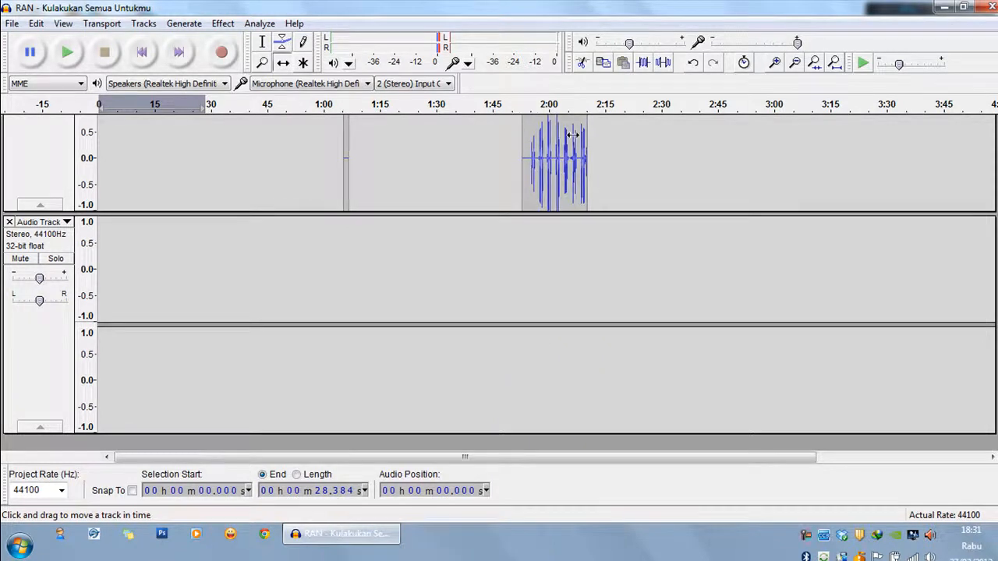
scroll(573, 141, up, 12)
scroll(575, 219, down, 4)
drag(575, 405, 563, 249)
scroll(562, 234, up, 5)
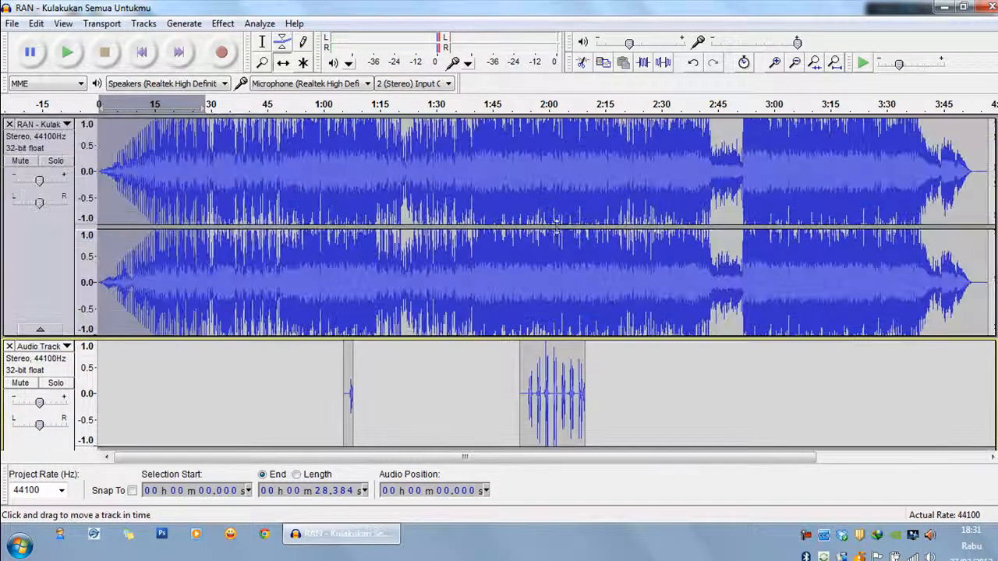
click(500, 104)
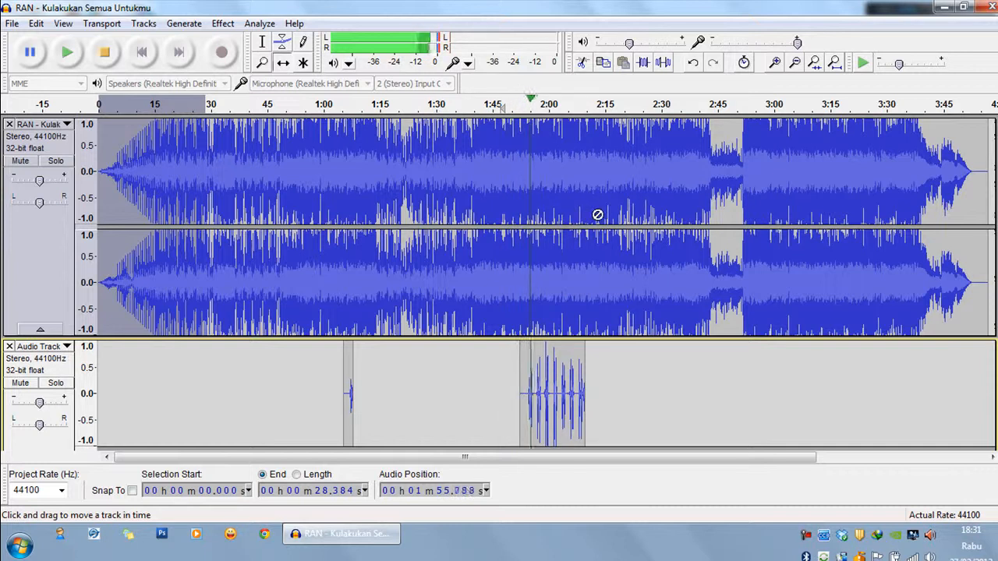
click(106, 53)
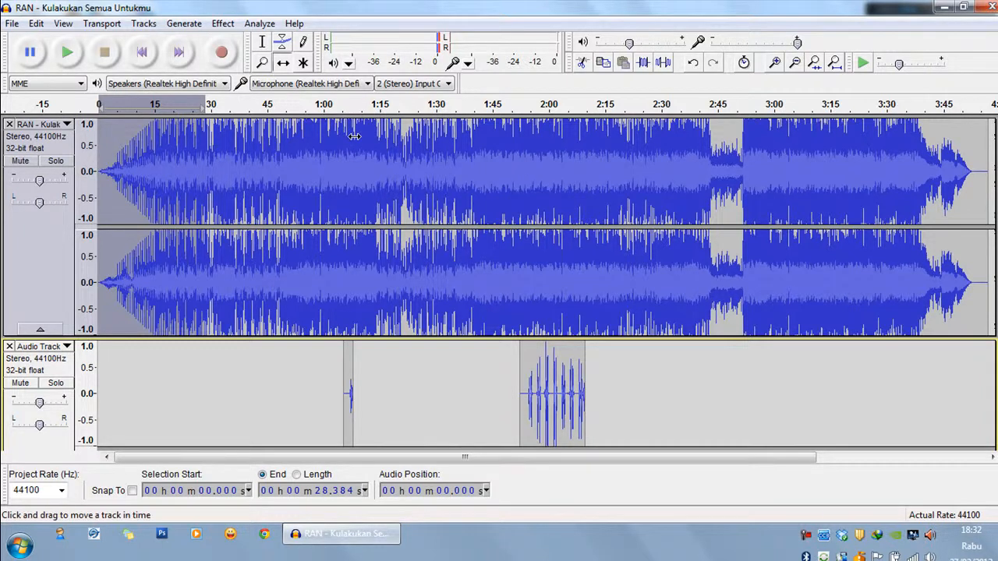
click(226, 24)
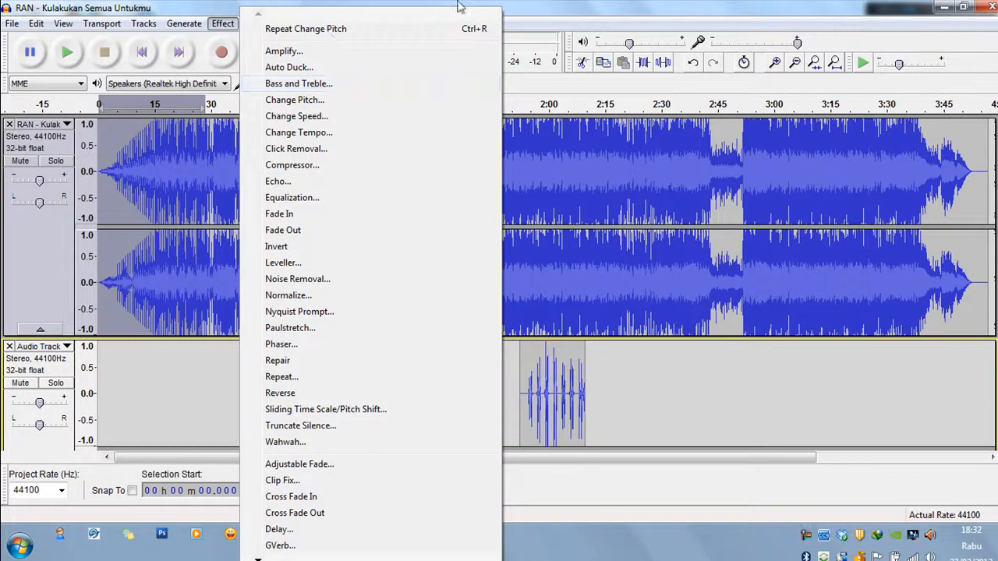
click(549, 6)
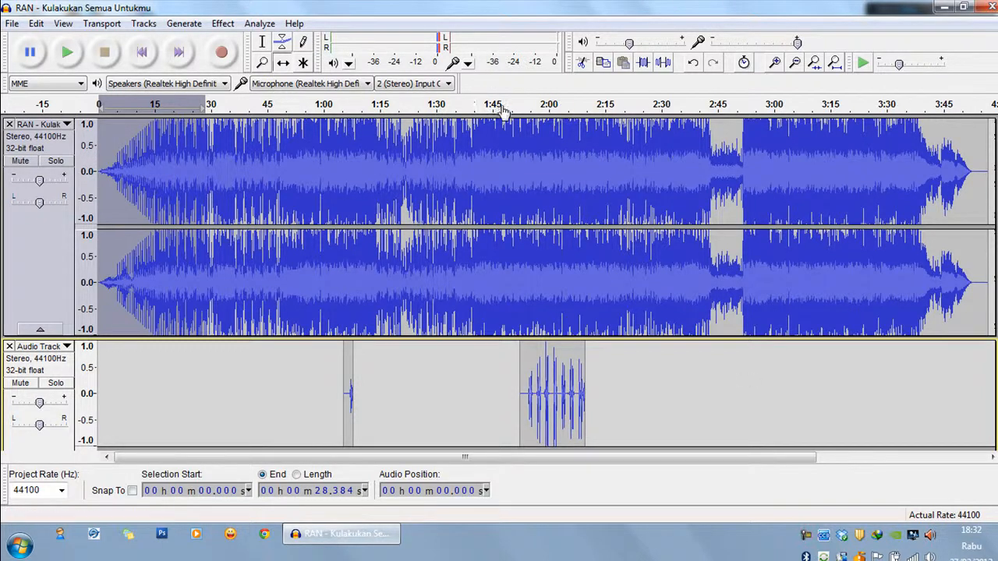
- Export the mix to the Desktop as "coba" in WAV (Microsoft) signed 16 bit PCM format, accepting the stereo mixdown and the metadata
click(13, 23)
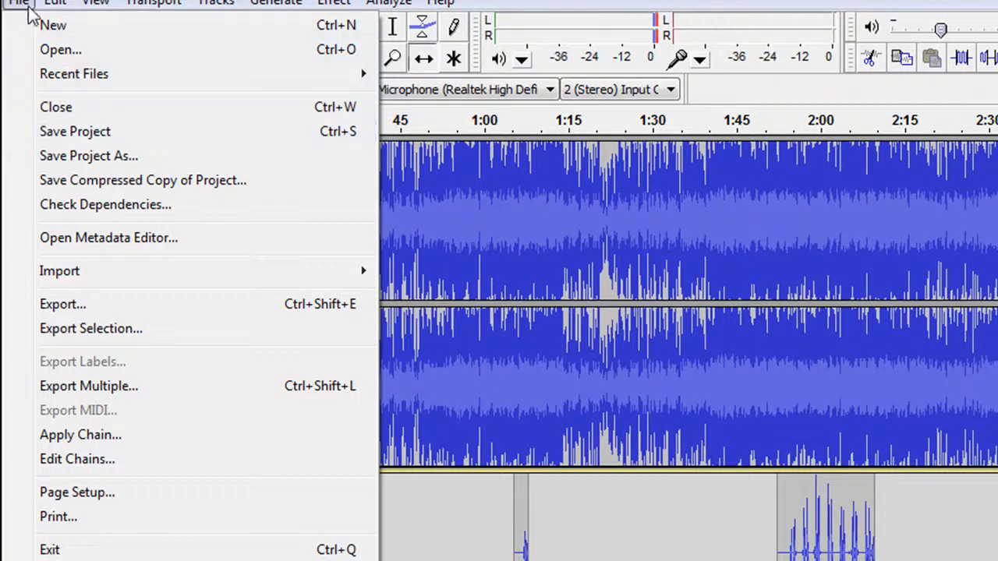
click(131, 302)
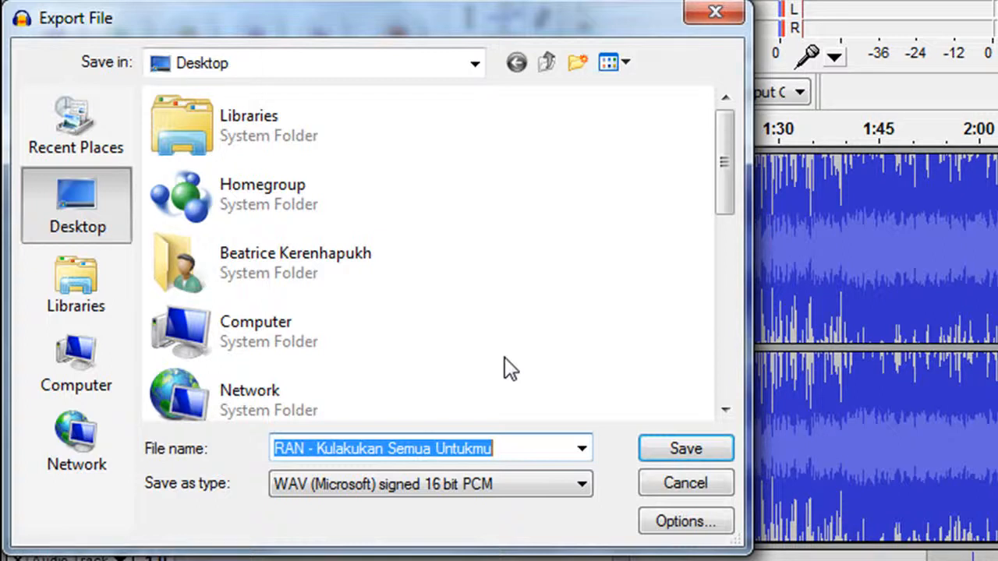
text(coba)
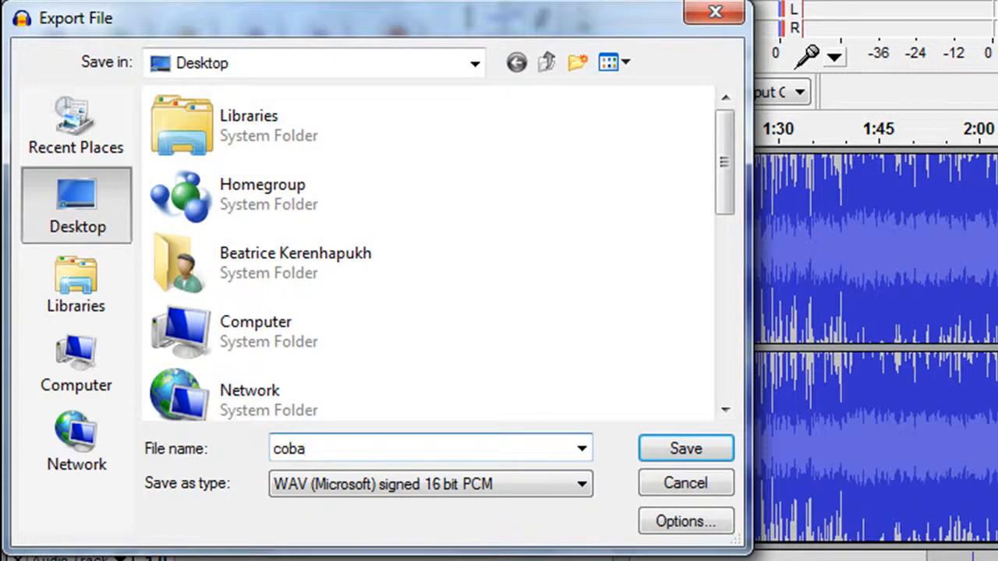
key(Return)
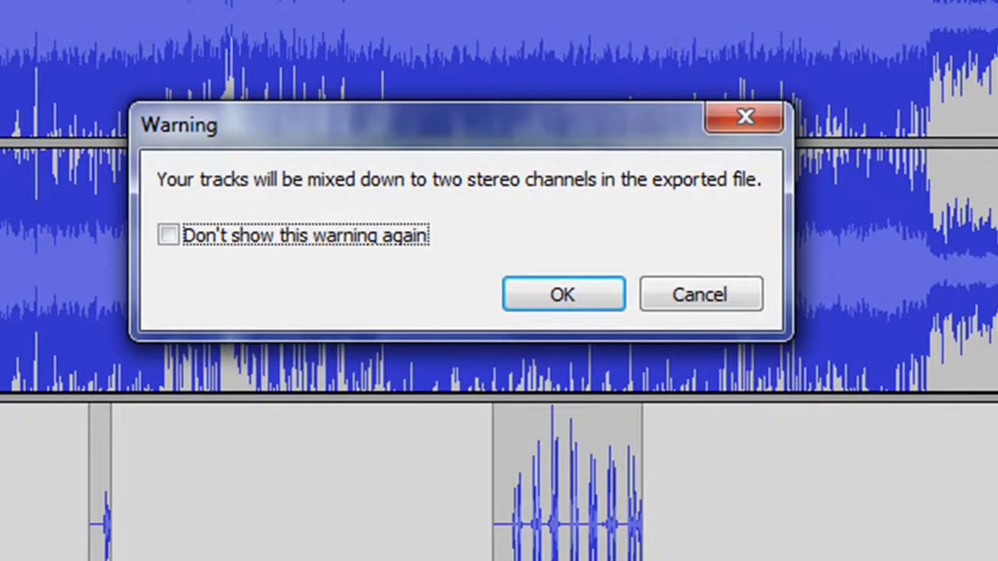
click(537, 285)
click(690, 530)
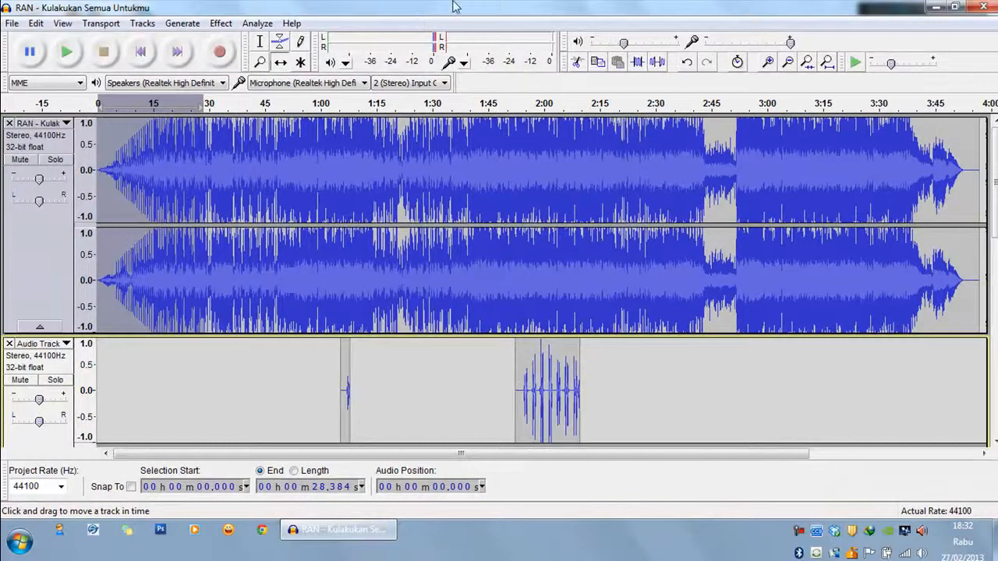
- Open coba.wav from the desktop in Windows Media Player, sample several points along the song, and close the player
click(934, 7)
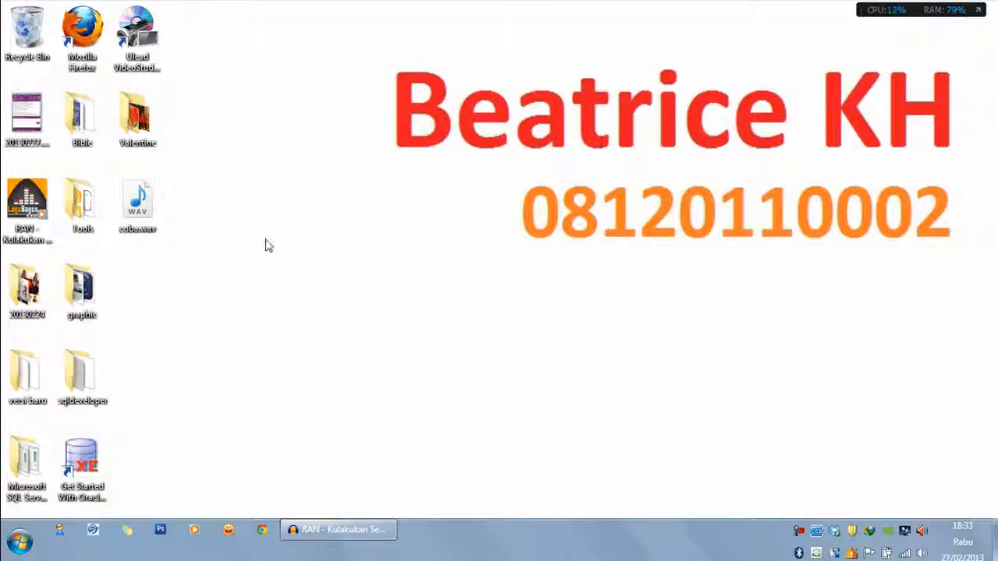
double_click(160, 206)
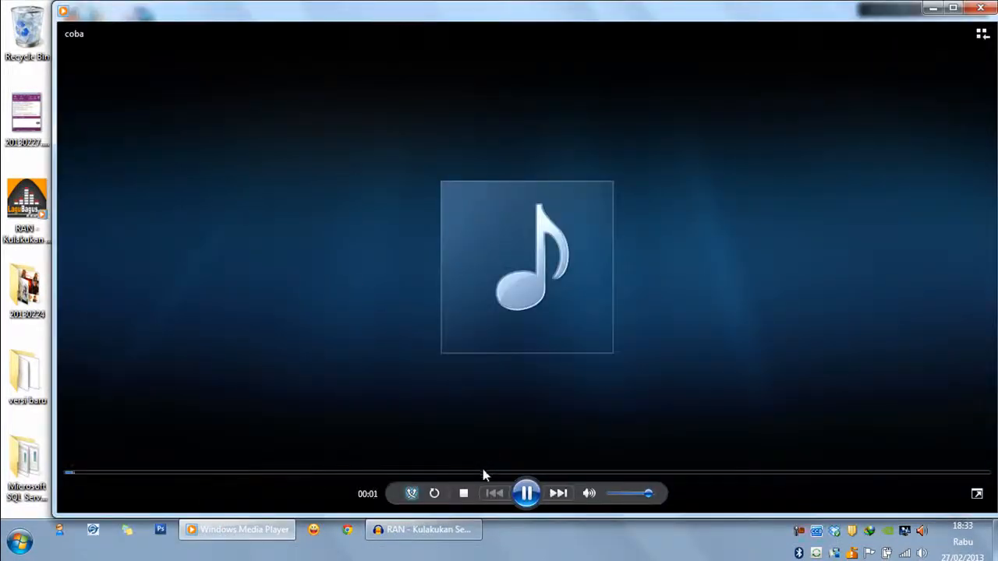
click(201, 474)
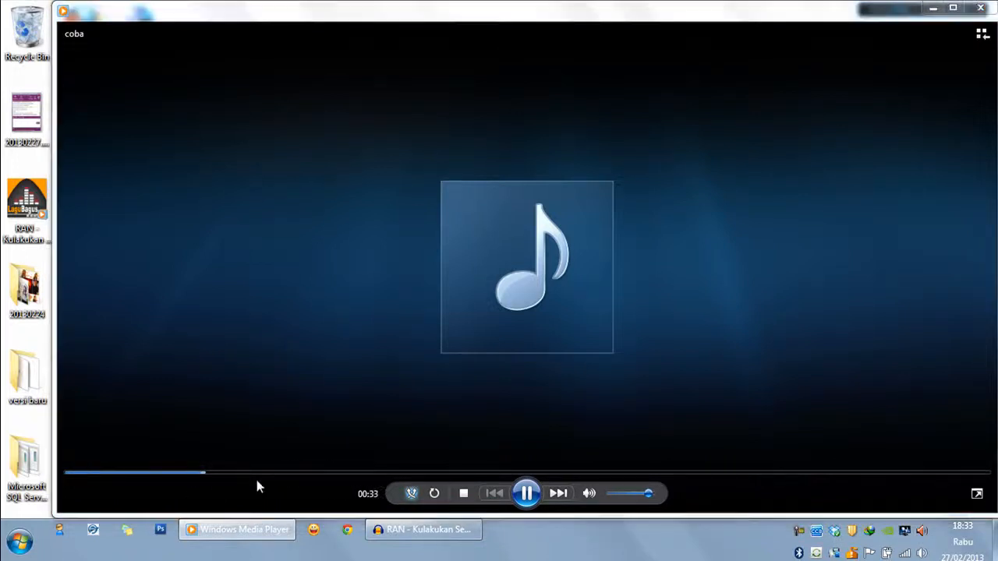
click(412, 473)
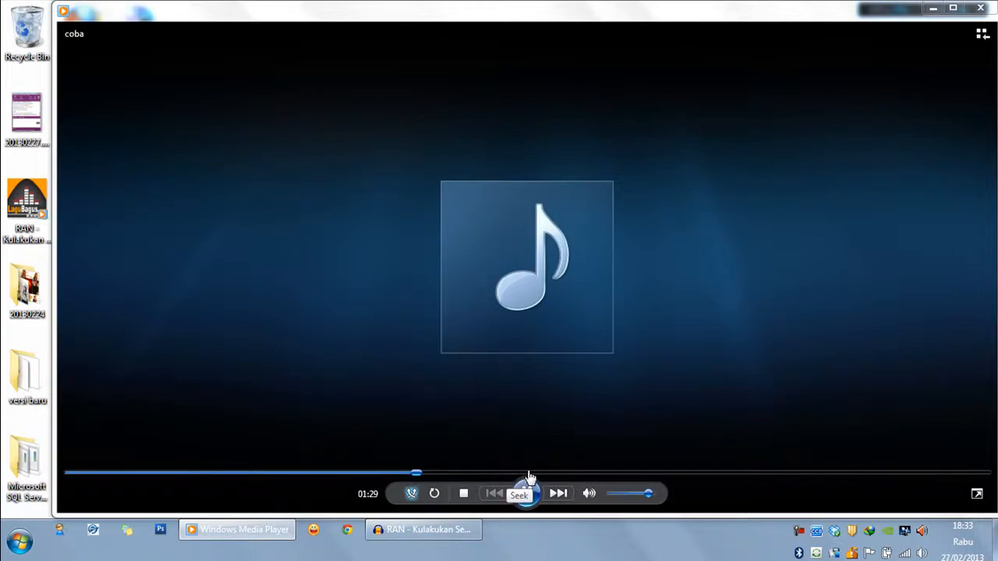
click(613, 473)
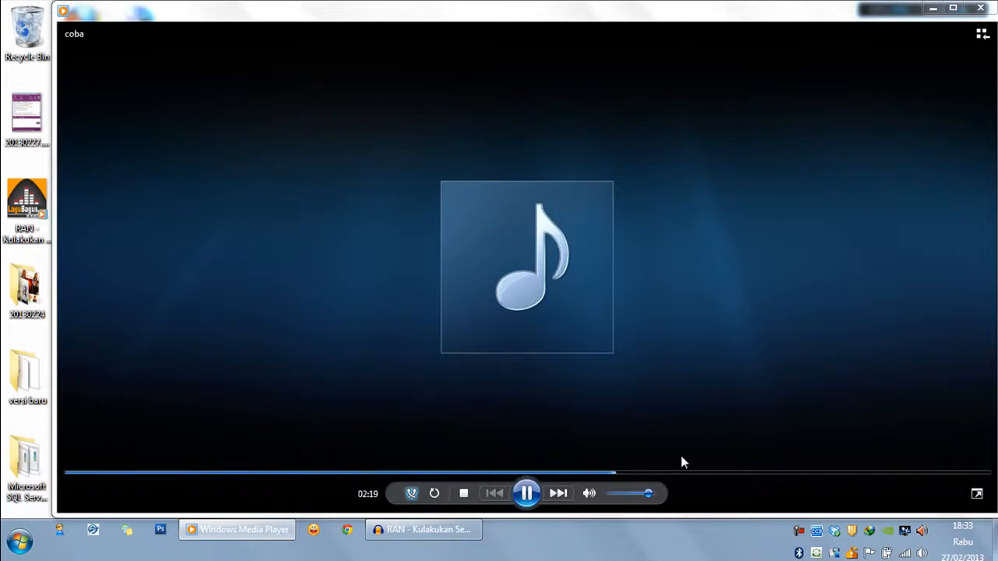
click(702, 473)
click(980, 8)
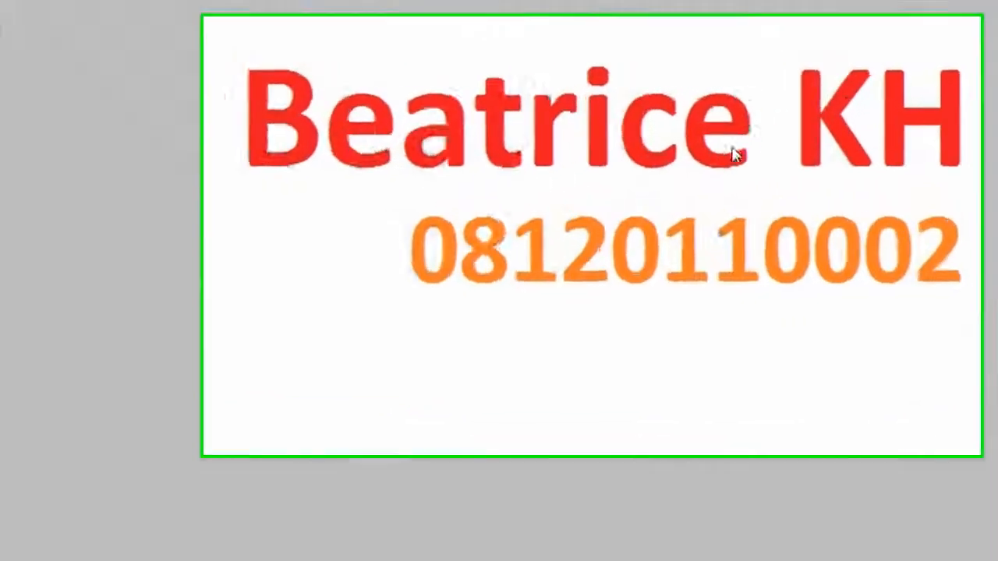